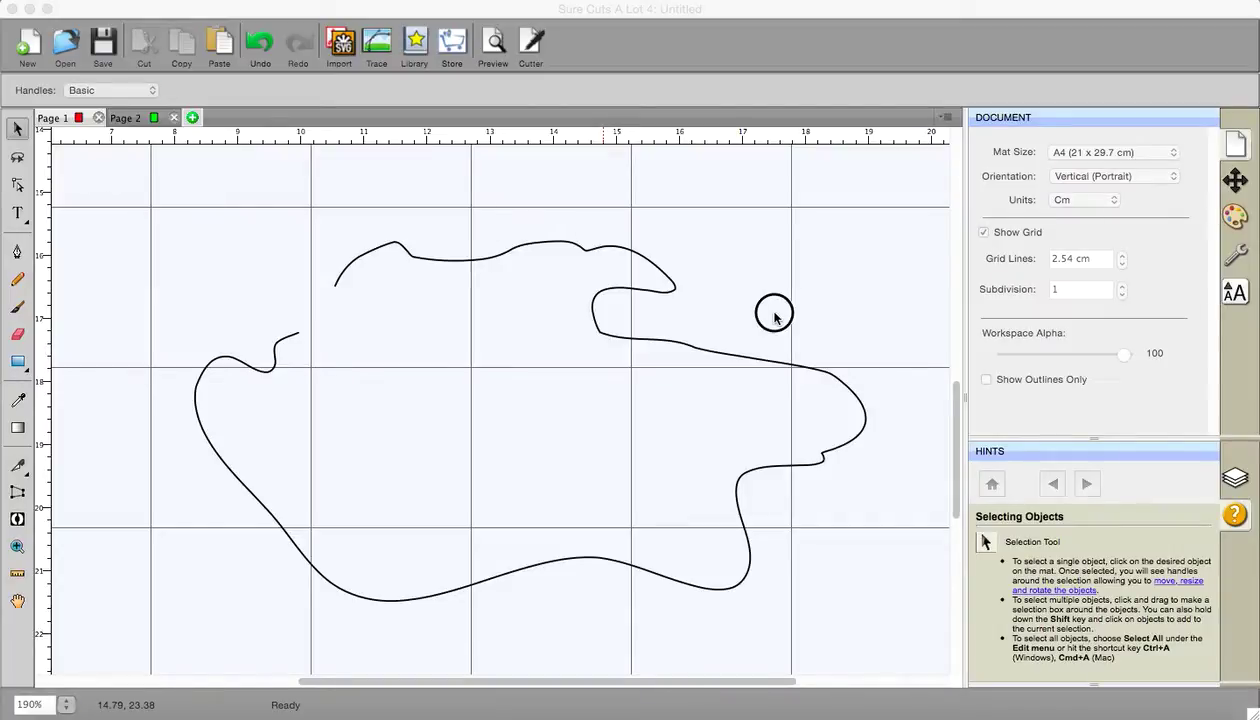
Select the whole freehand curve and apply Path > Close Path to join its loose ends.
{"action": "left_click", "coordinate": [115, 170]}
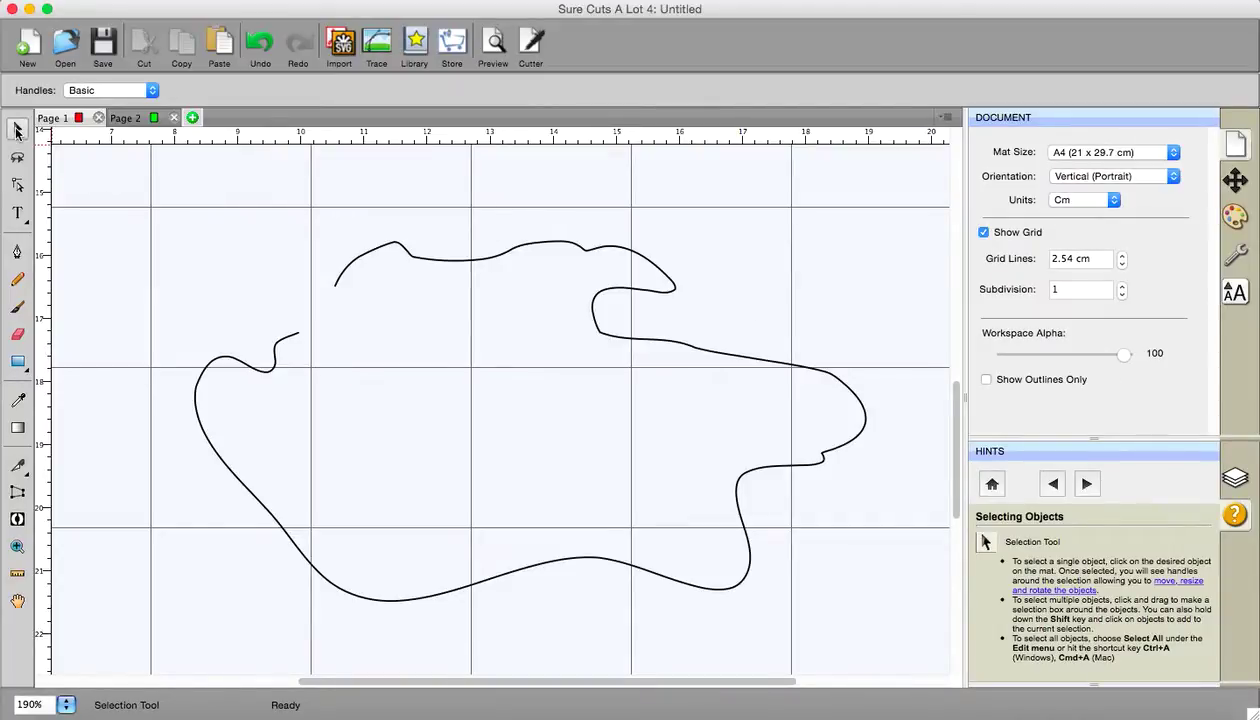
{"action": "left_click", "coordinate": [17, 131]}
{"action": "left_click_drag", "start_coordinate": [104, 190], "coordinate": [933, 675]}
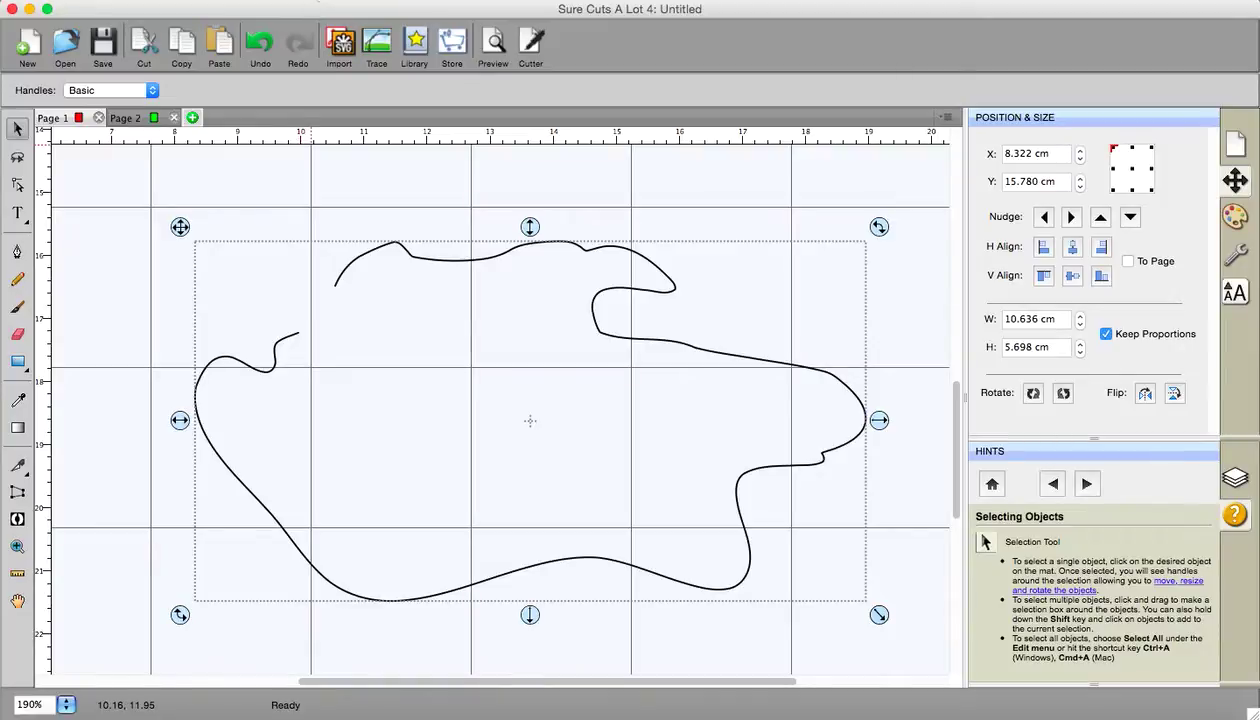
{"action": "left_click", "coordinate": [310, 0]}
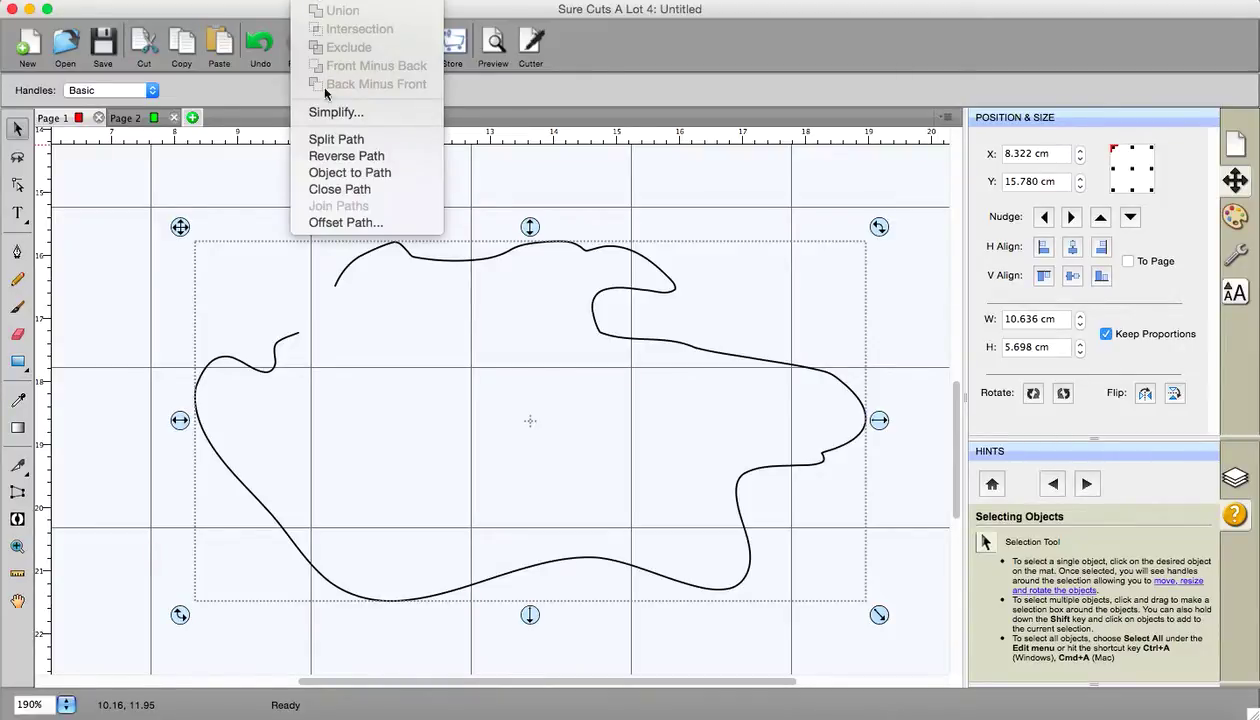
{"action": "left_click", "coordinate": [331, 190]}
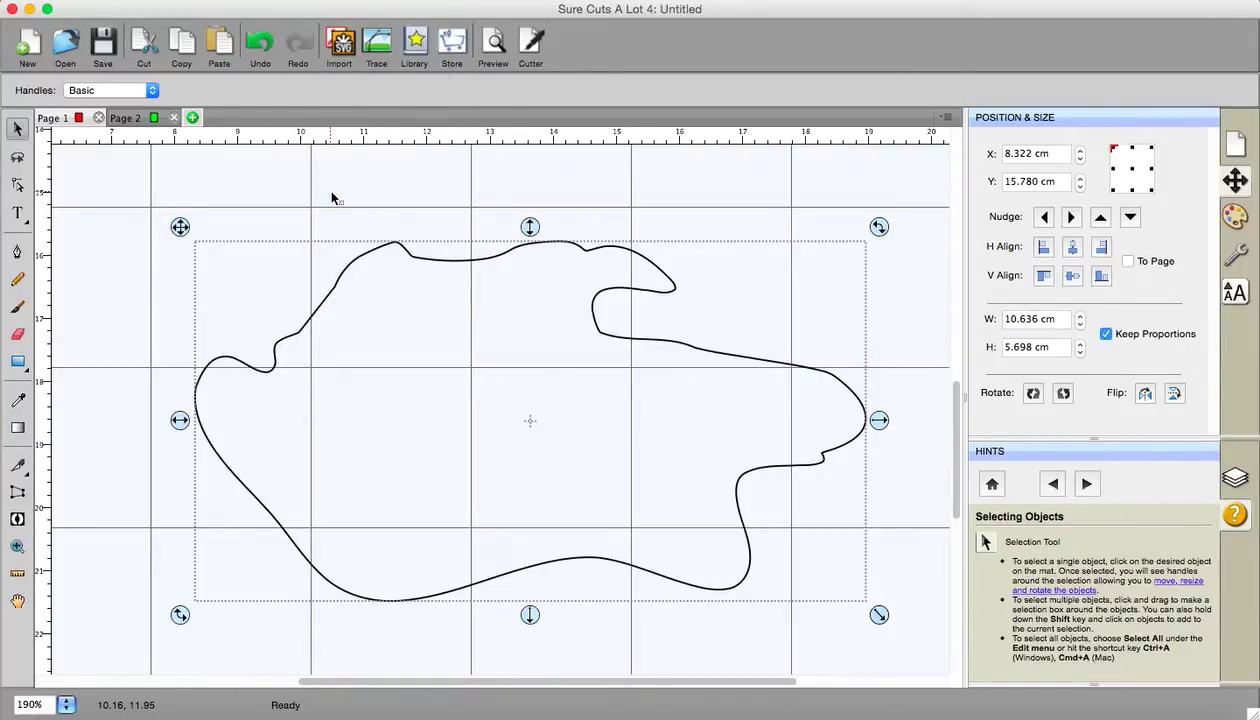
With the Shape Tool active, bring up Path > Simplify for the closed outline.
{"action": "left_click", "coordinate": [18, 186]}
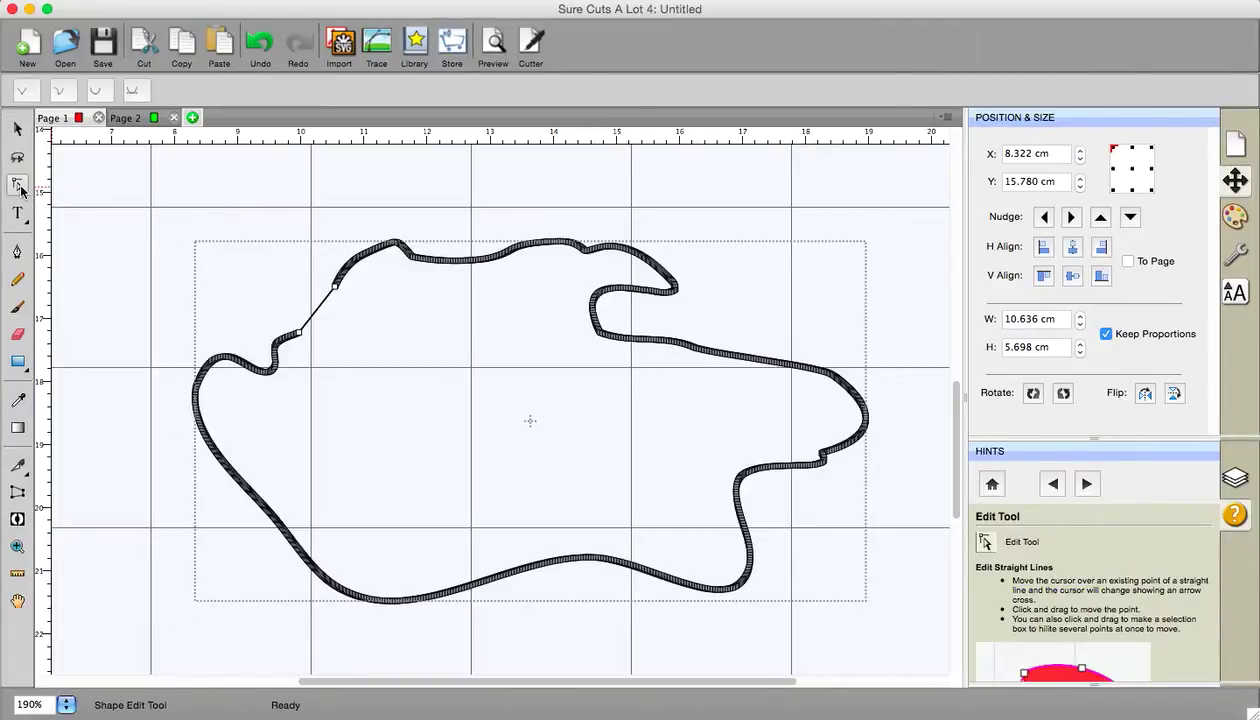
{"action": "left_click", "coordinate": [314, 2]}
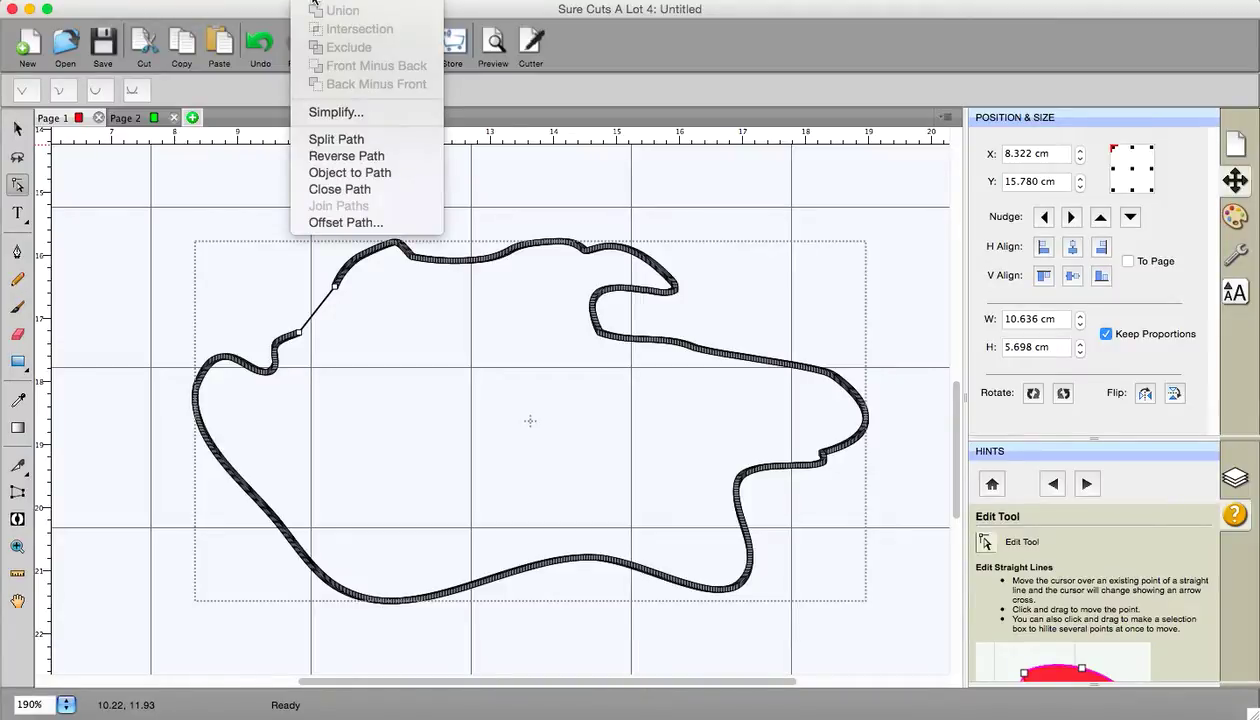
{"action": "left_click", "coordinate": [312, 112]}
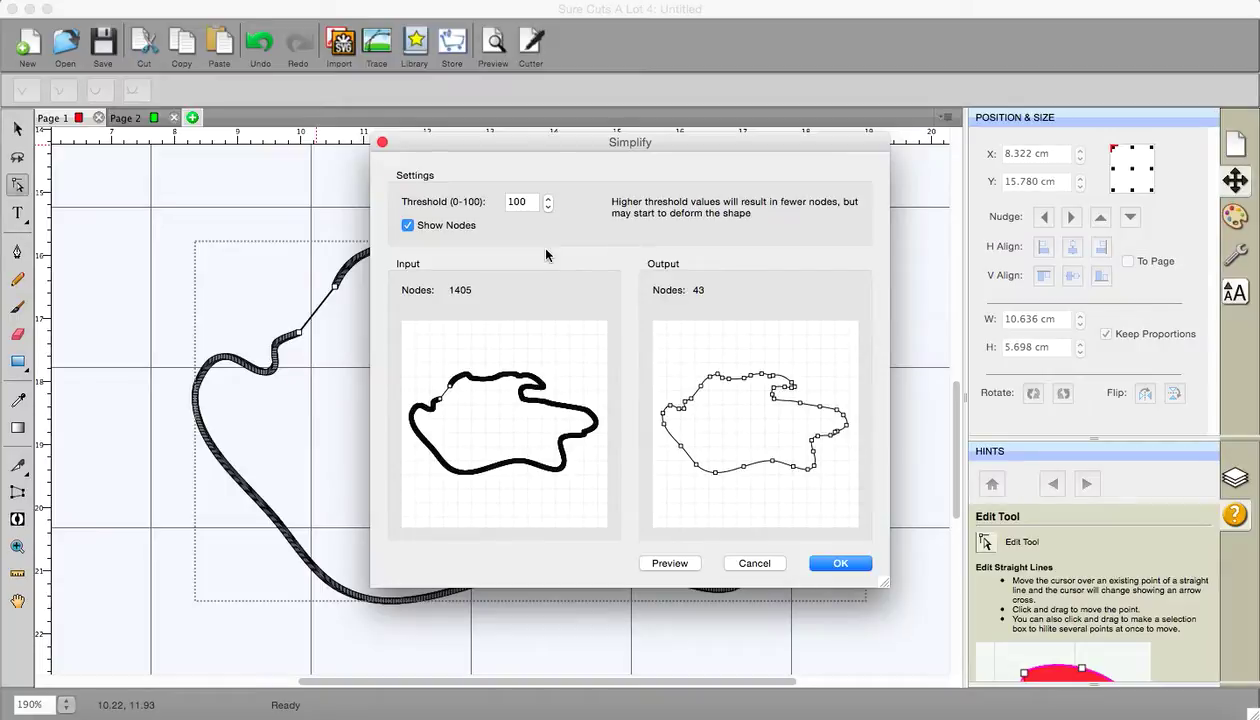
Compare the before/after previews with Show Nodes, then apply Simplify at threshold 100.
{"action": "left_click", "coordinate": [407, 228]}
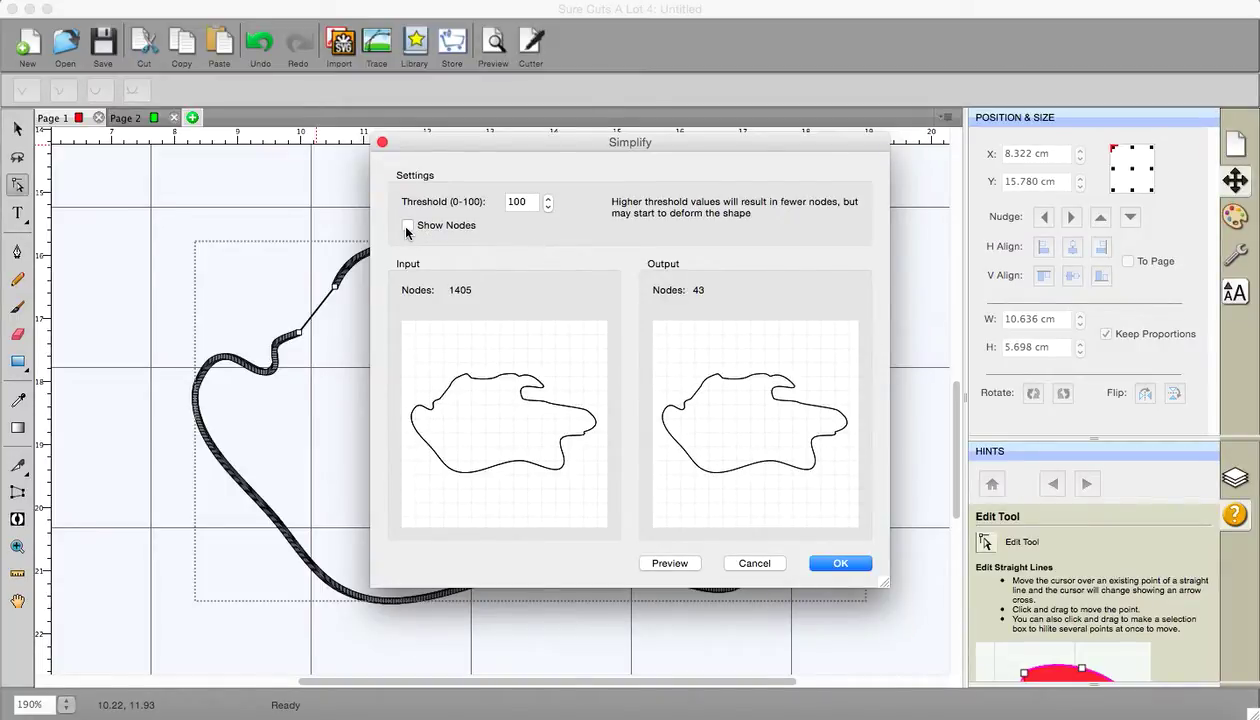
{"action": "left_click", "coordinate": [407, 227]}
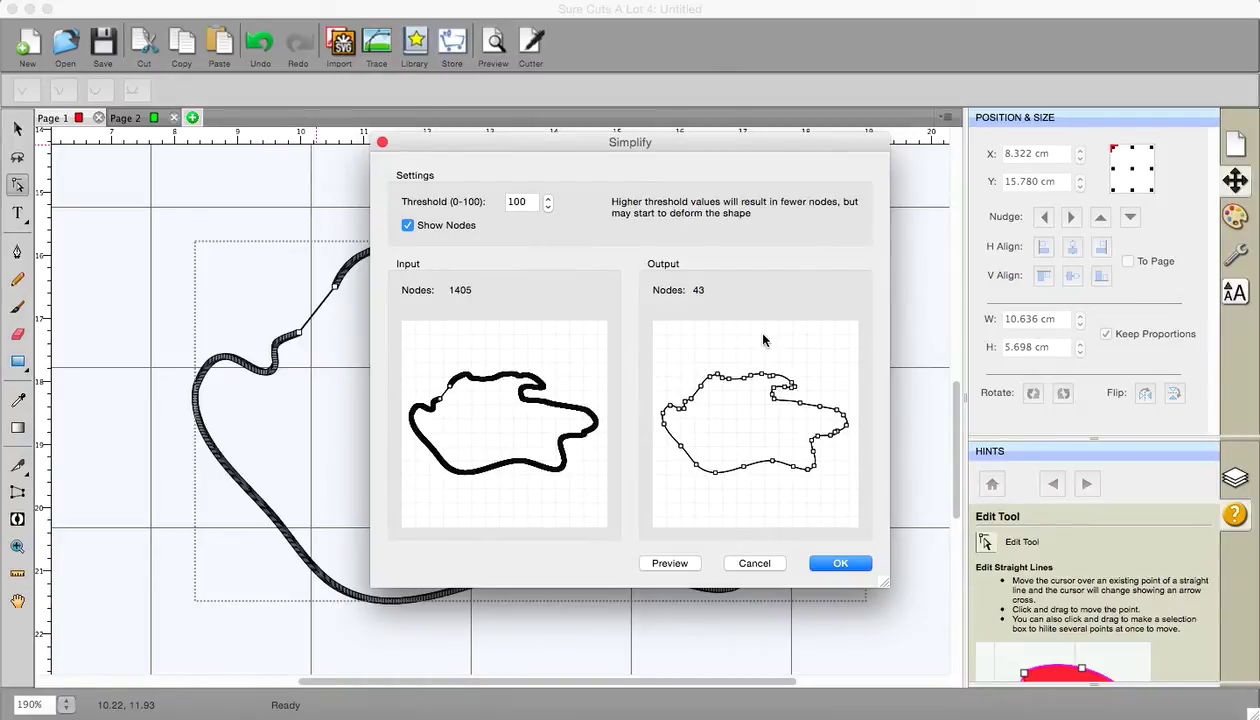
{"action": "left_click", "coordinate": [842, 566]}
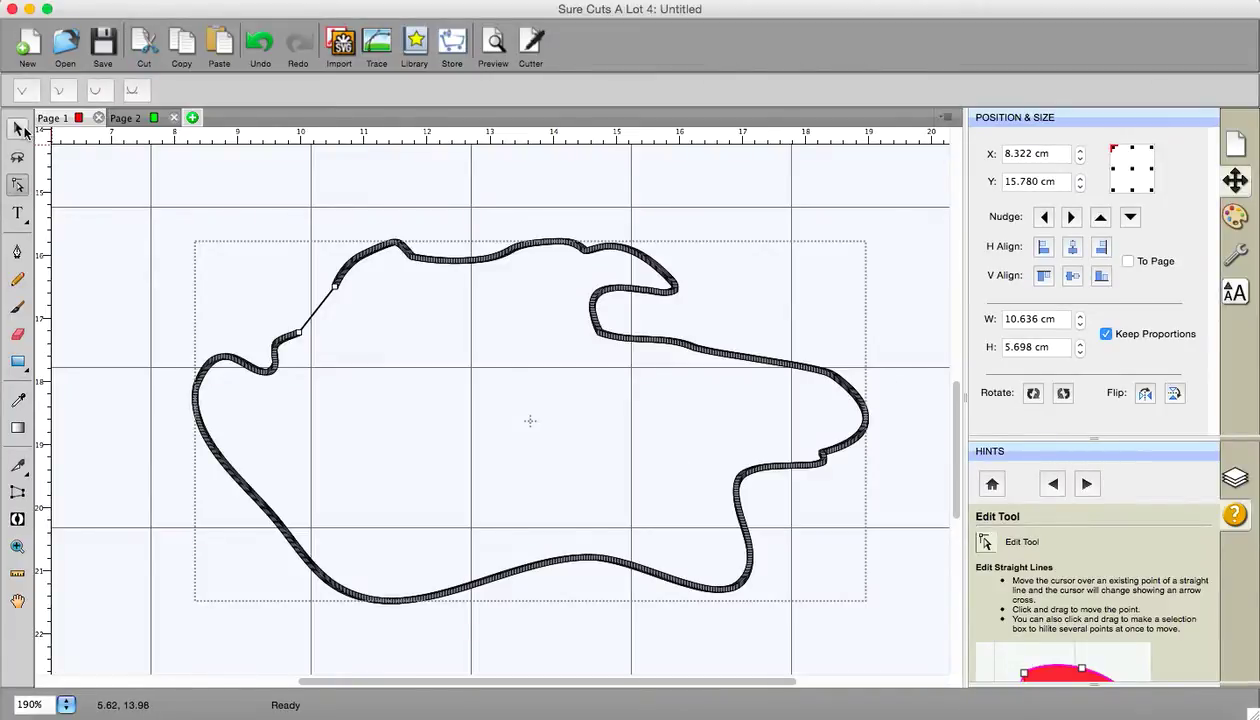
Deselect the shape, then reselect it with the Shape Tool to display its simplified nodes.
{"action": "left_click", "coordinate": [18, 129]}
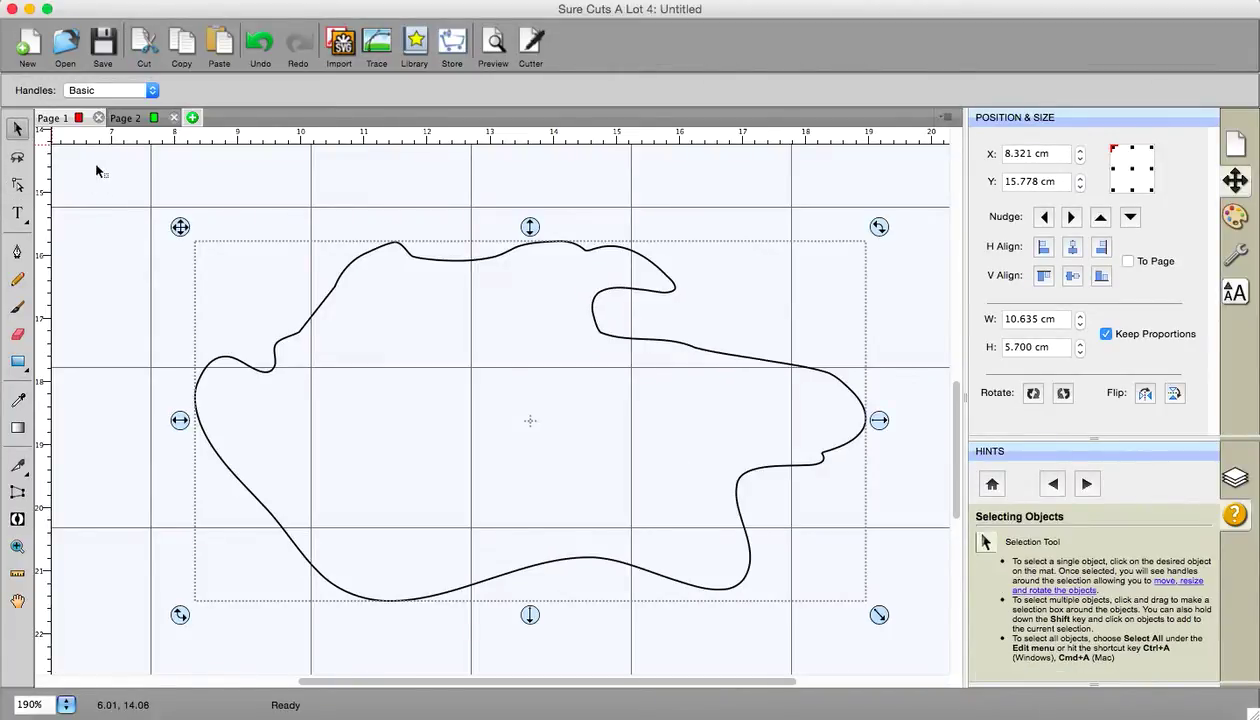
{"action": "left_click", "coordinate": [105, 180]}
{"action": "left_click", "coordinate": [17, 186]}
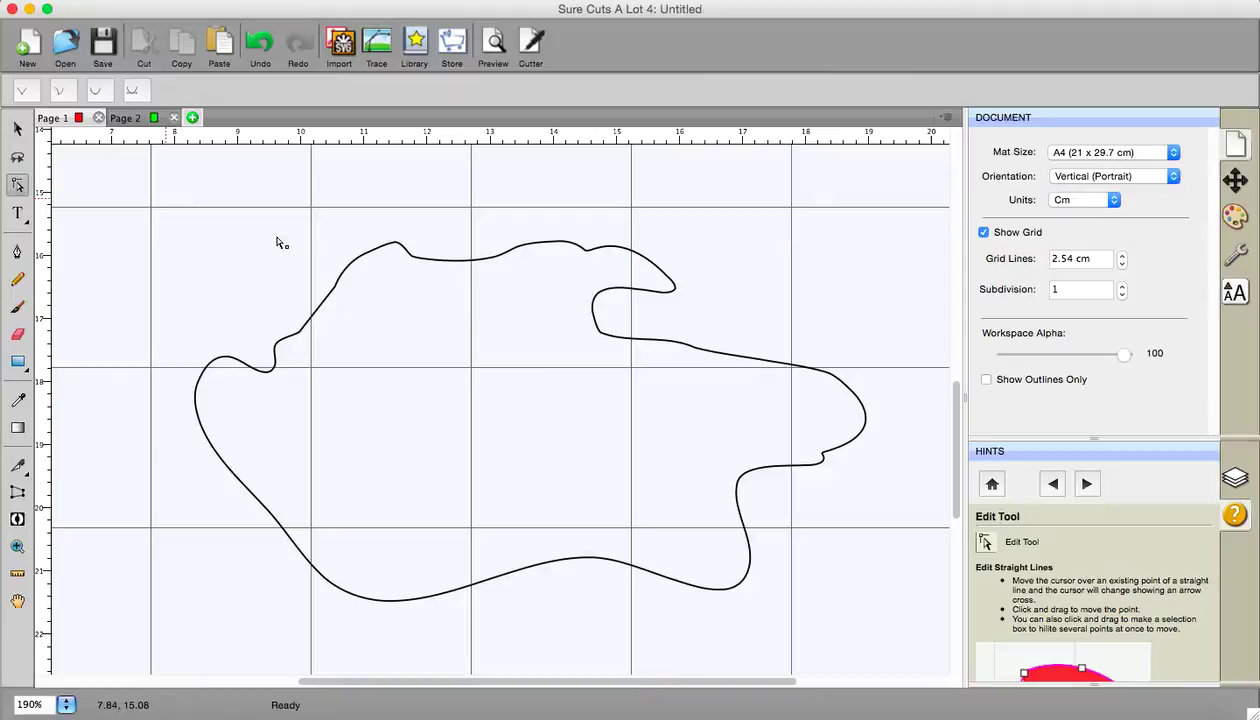
{"action": "left_click", "coordinate": [336, 288]}
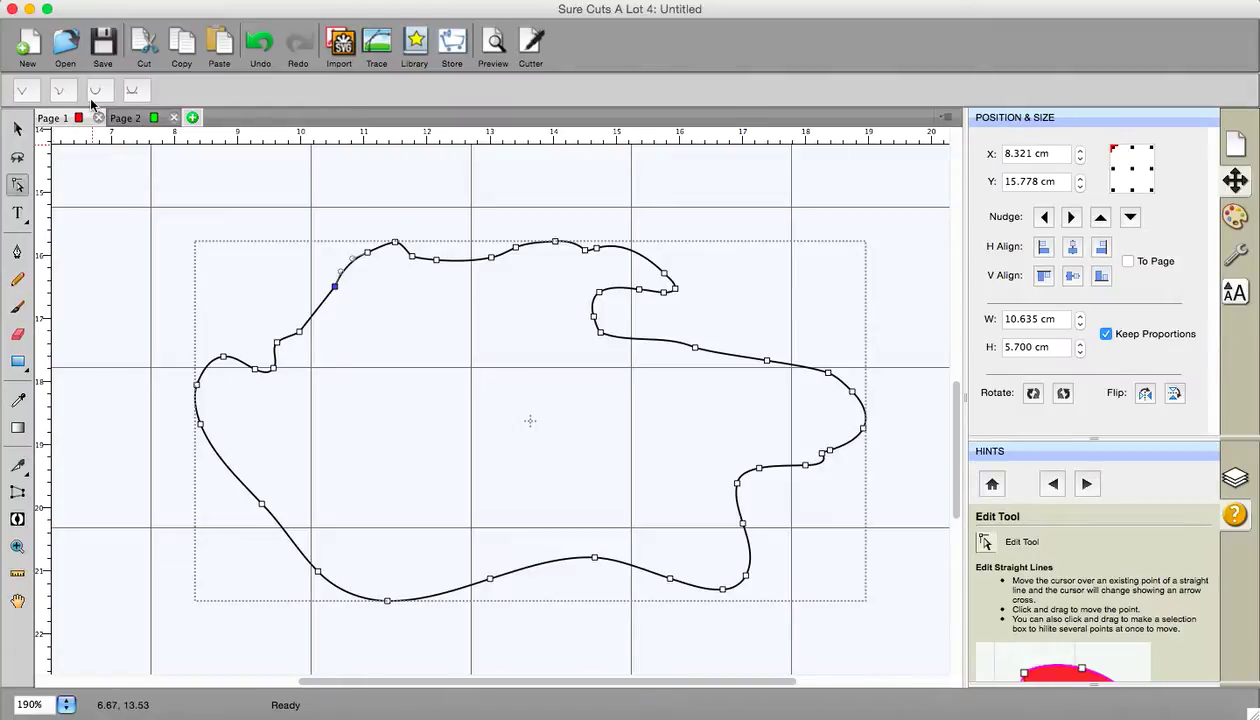
Change a top-edge node's type and drag it up into a peak, making the shape 6.510 cm tall.
{"action": "left_click", "coordinate": [437, 261]}
{"action": "left_click", "coordinate": [22, 92]}
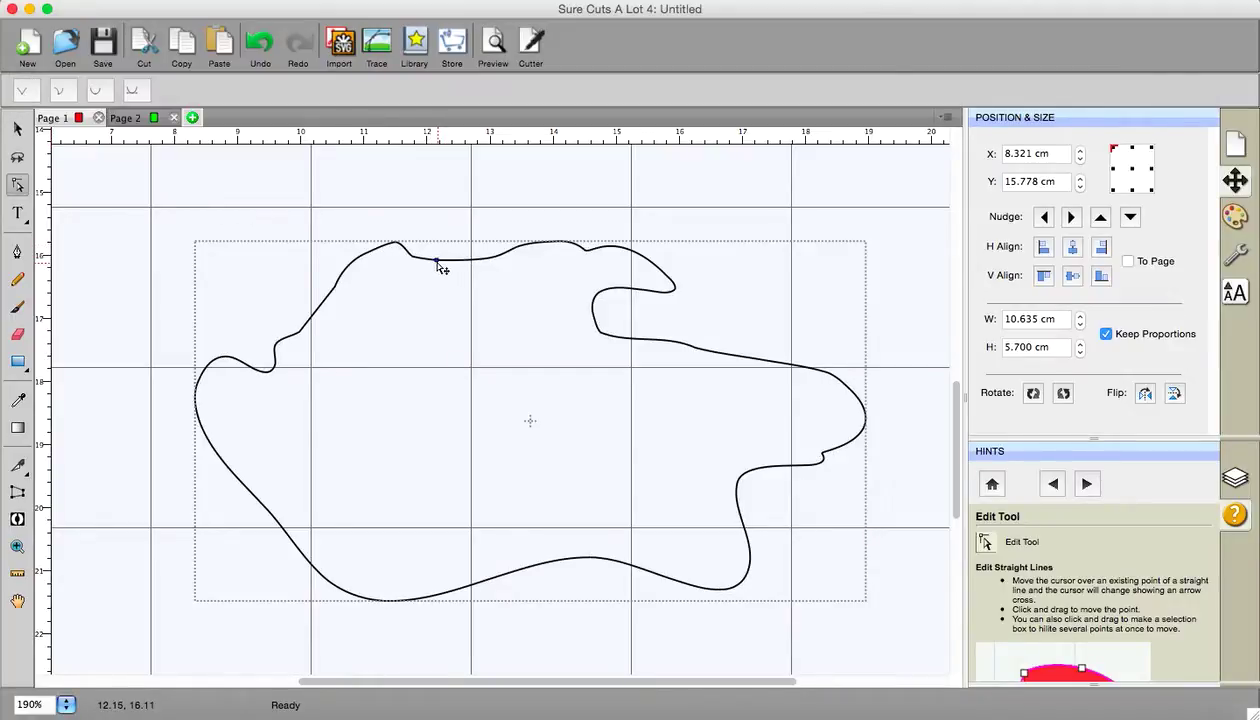
{"action": "left_click_drag", "start_coordinate": [437, 263], "coordinate": [447, 190]}
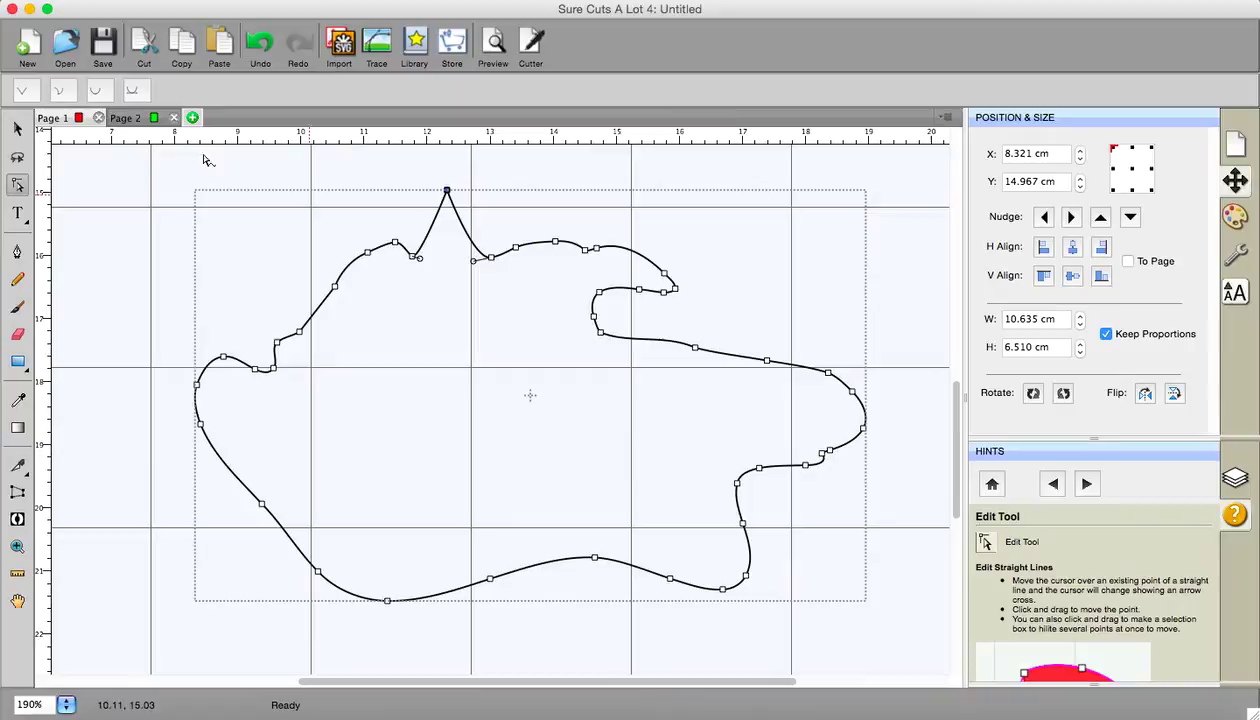
Round the top peak into a wide loop by pulling out and lengthening its curve handles.
{"action": "left_click", "coordinate": [133, 91]}
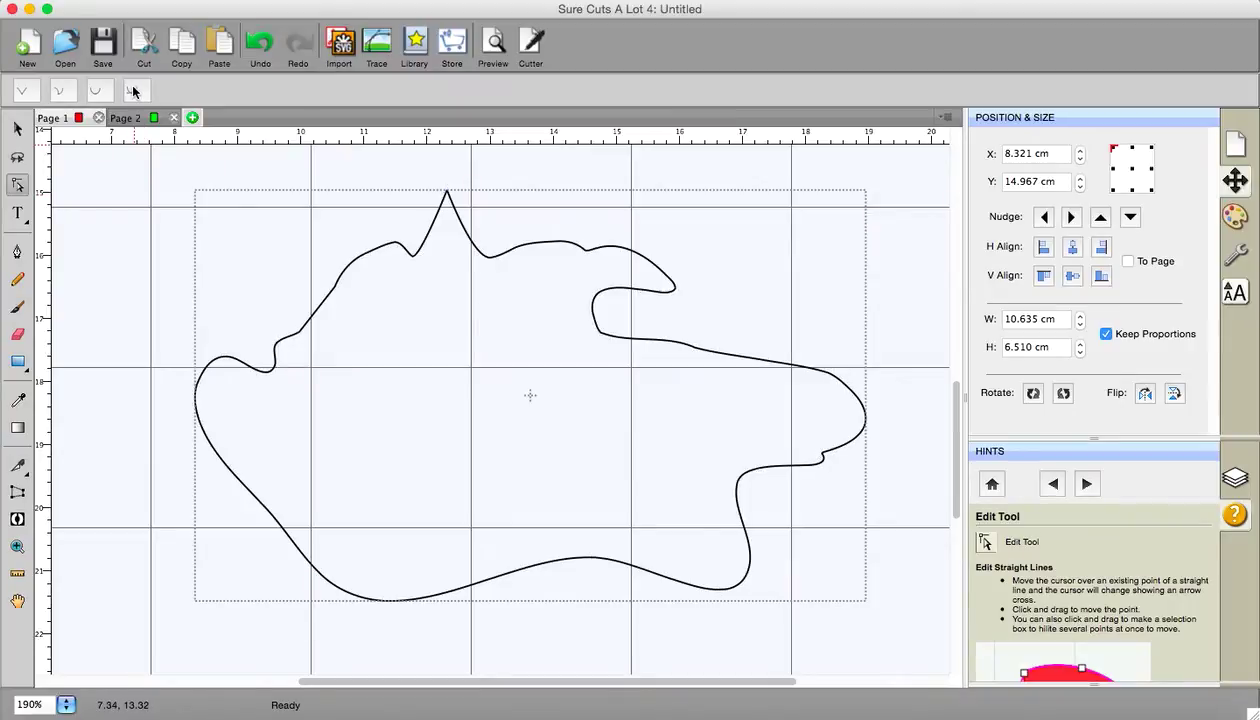
{"action": "left_click", "coordinate": [447, 190]}
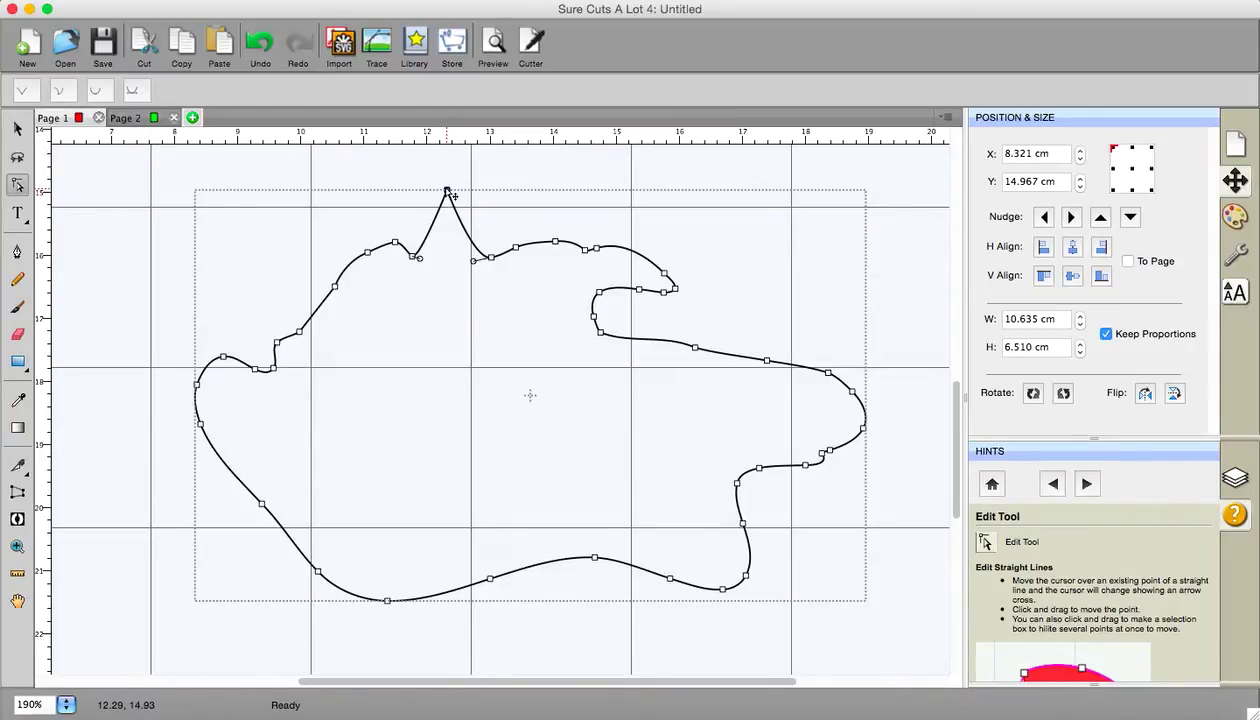
{"action": "left_click_drag", "start_coordinate": [447, 190], "coordinate": [398, 191]}
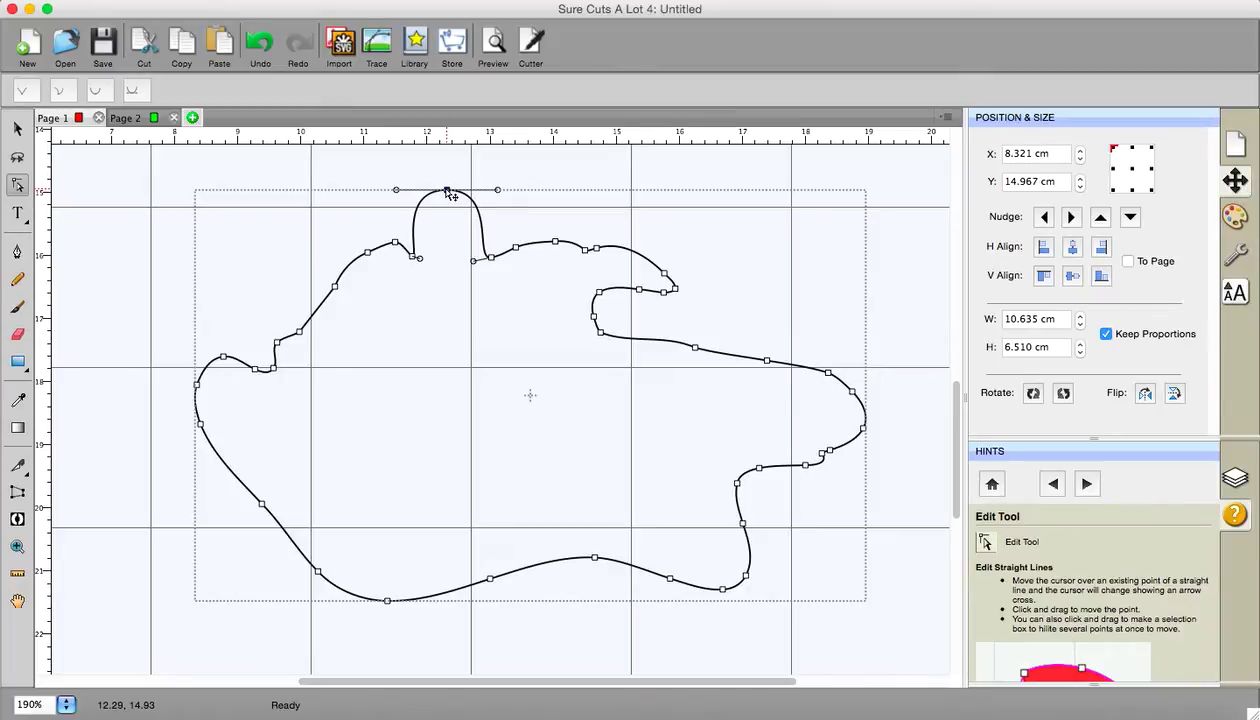
{"action": "left_click_drag", "start_coordinate": [446, 189], "coordinate": [623, 193]}
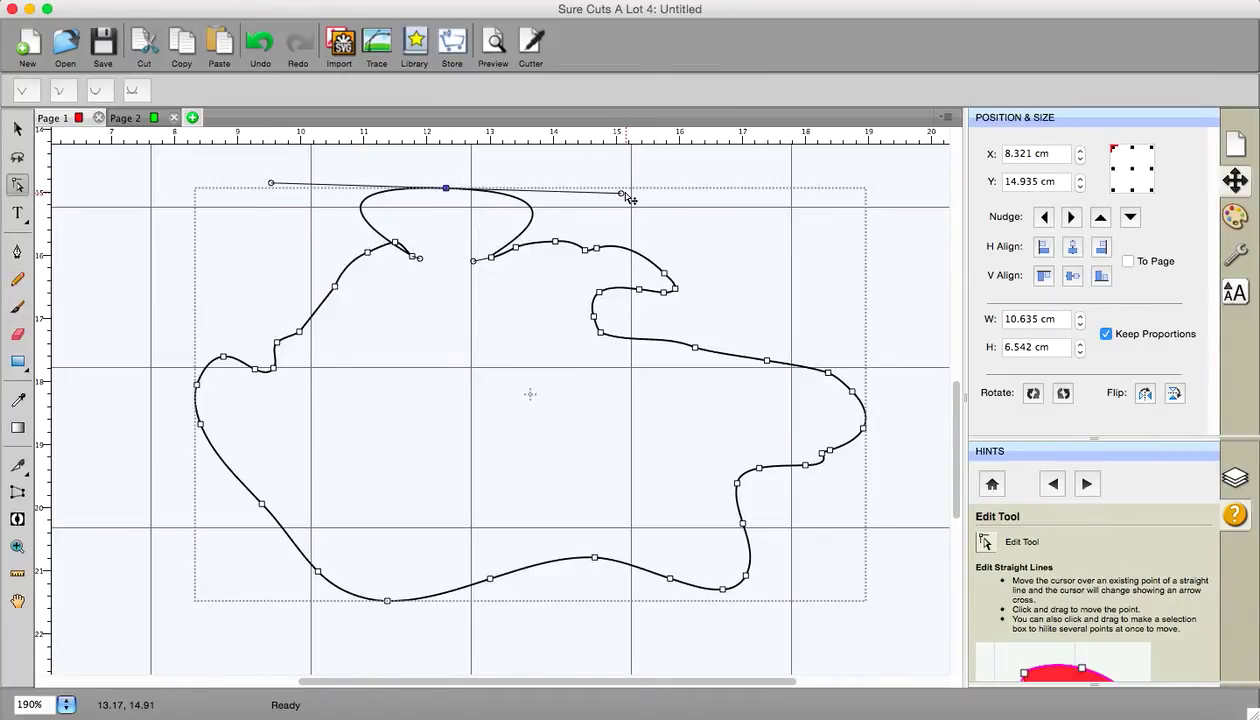
Make the top node a sharp corner and reshape its curve handles to tighten the loop.
{"action": "left_click", "coordinate": [272, 183]}
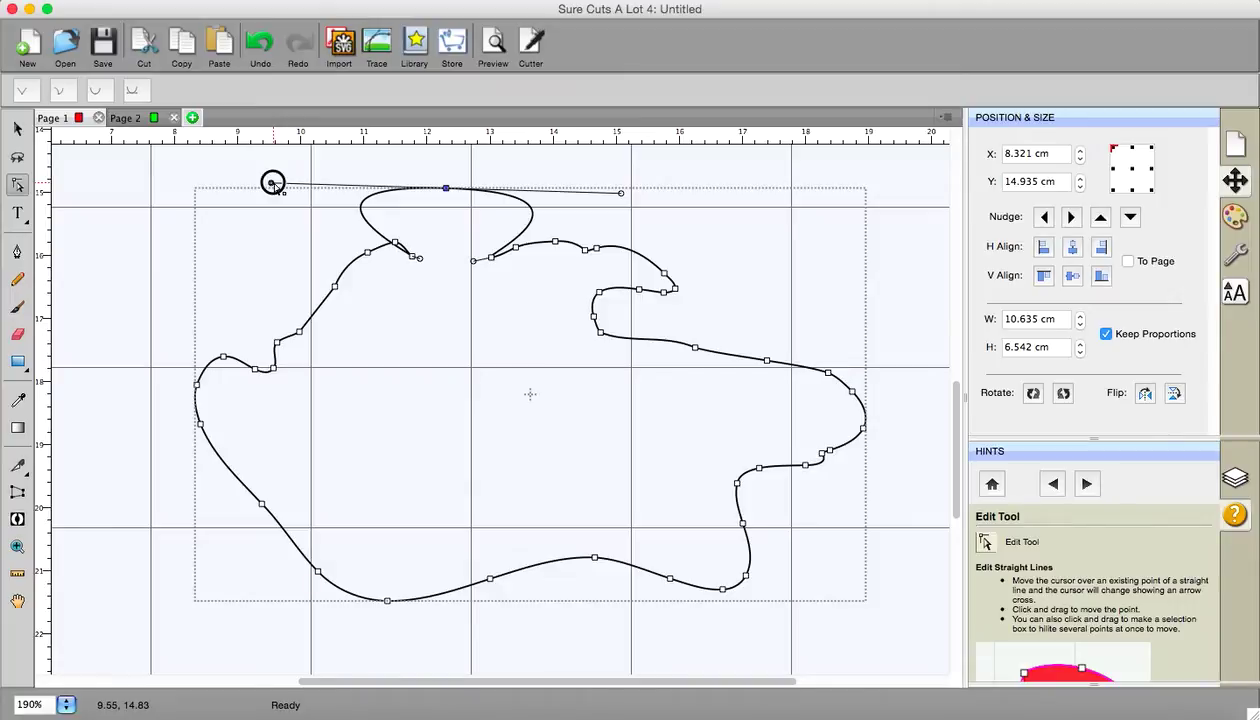
{"action": "left_click_drag", "start_coordinate": [272, 183], "coordinate": [388, 186]}
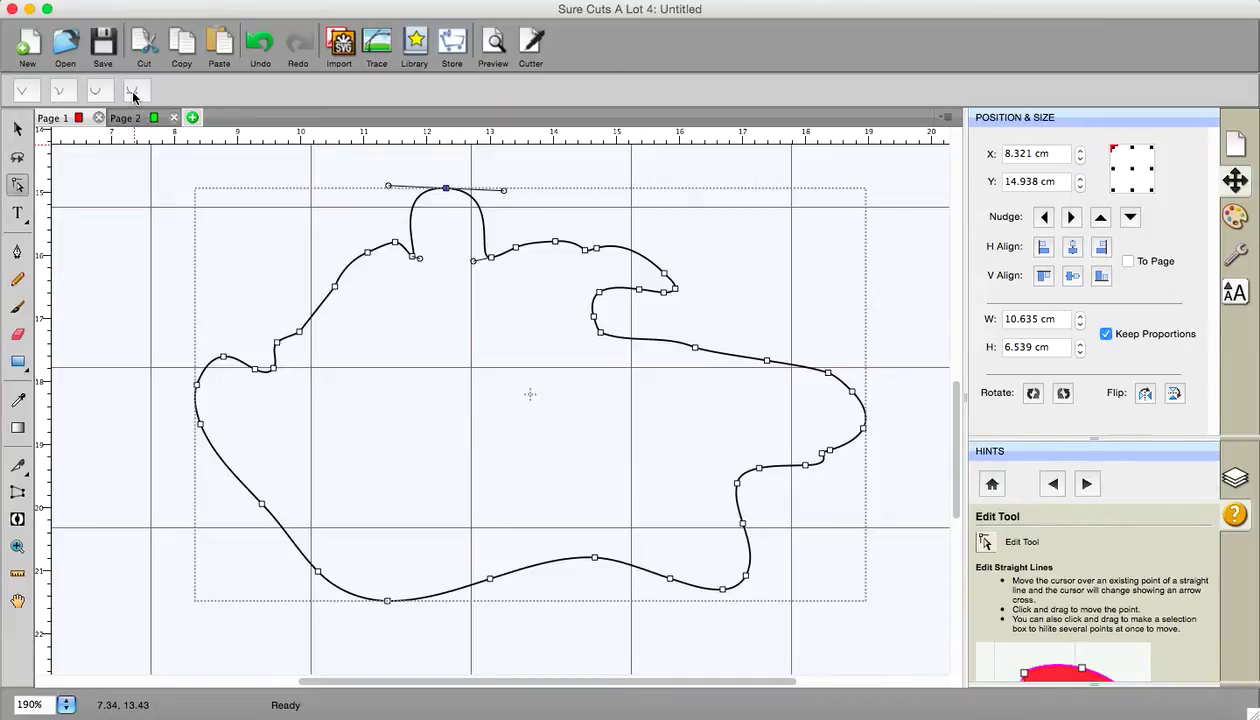
{"action": "left_click", "coordinate": [61, 93]}
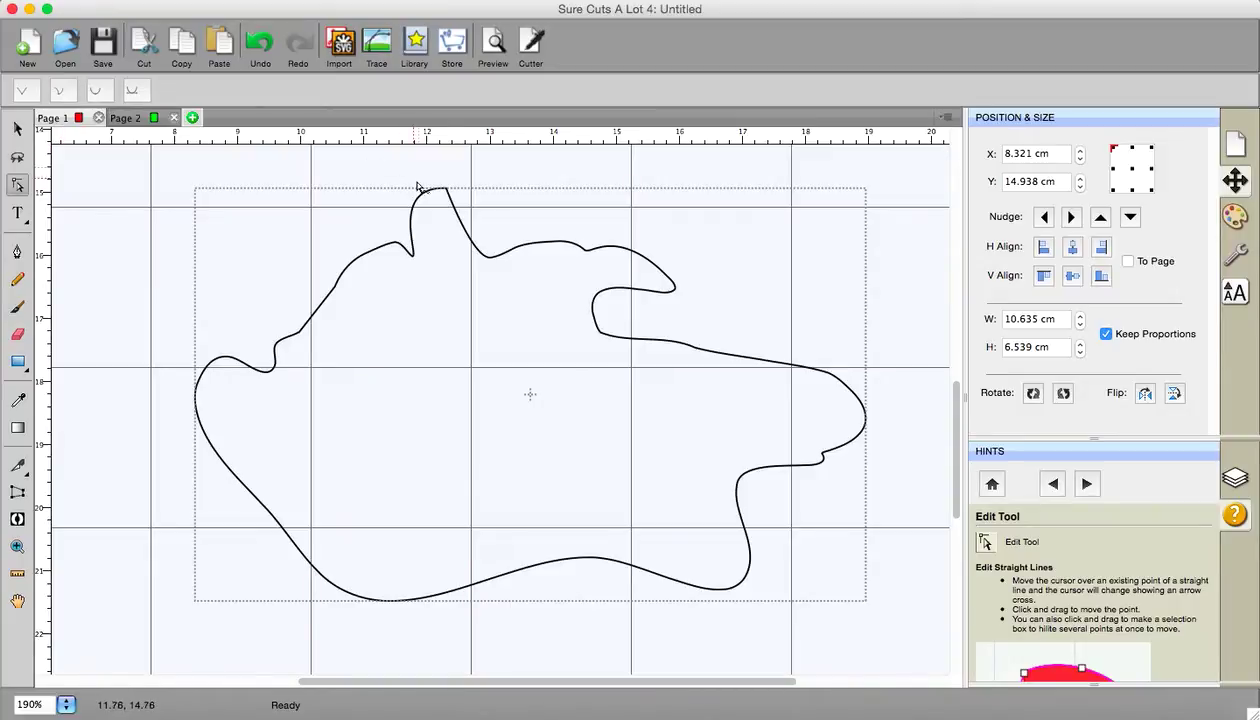
{"action": "left_click", "coordinate": [446, 189]}
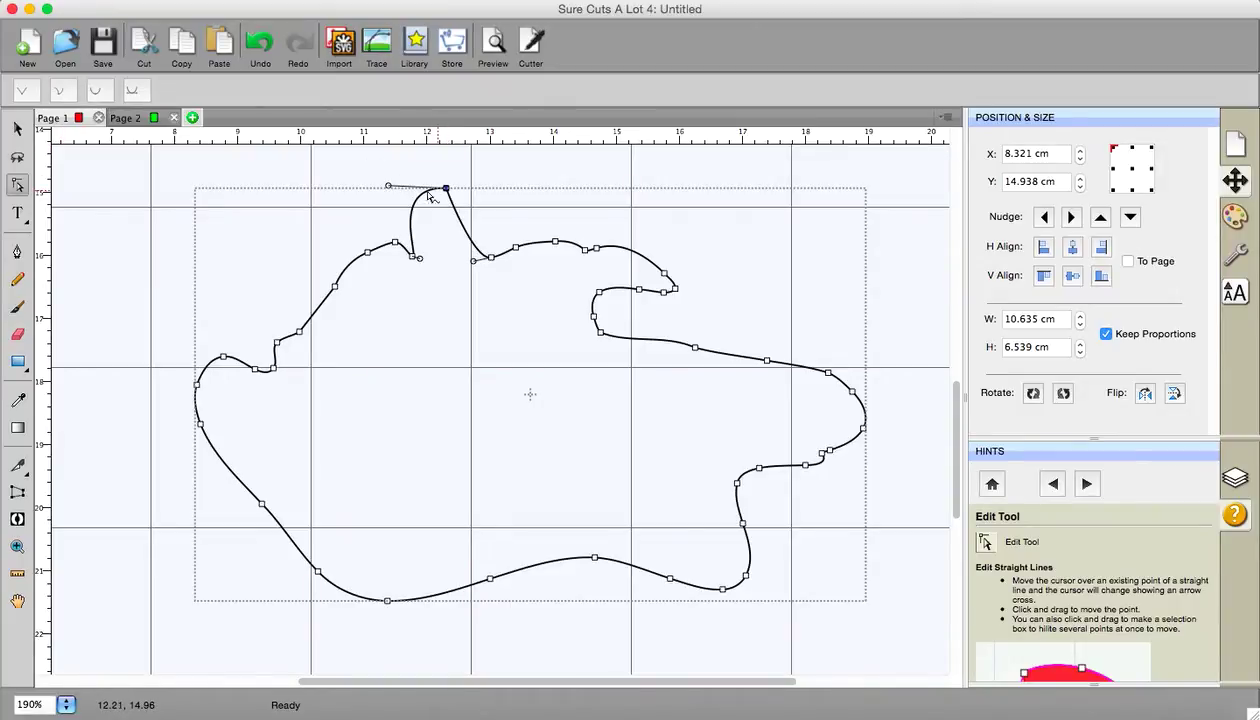
{"action": "left_click_drag", "start_coordinate": [388, 187], "coordinate": [363, 191]}
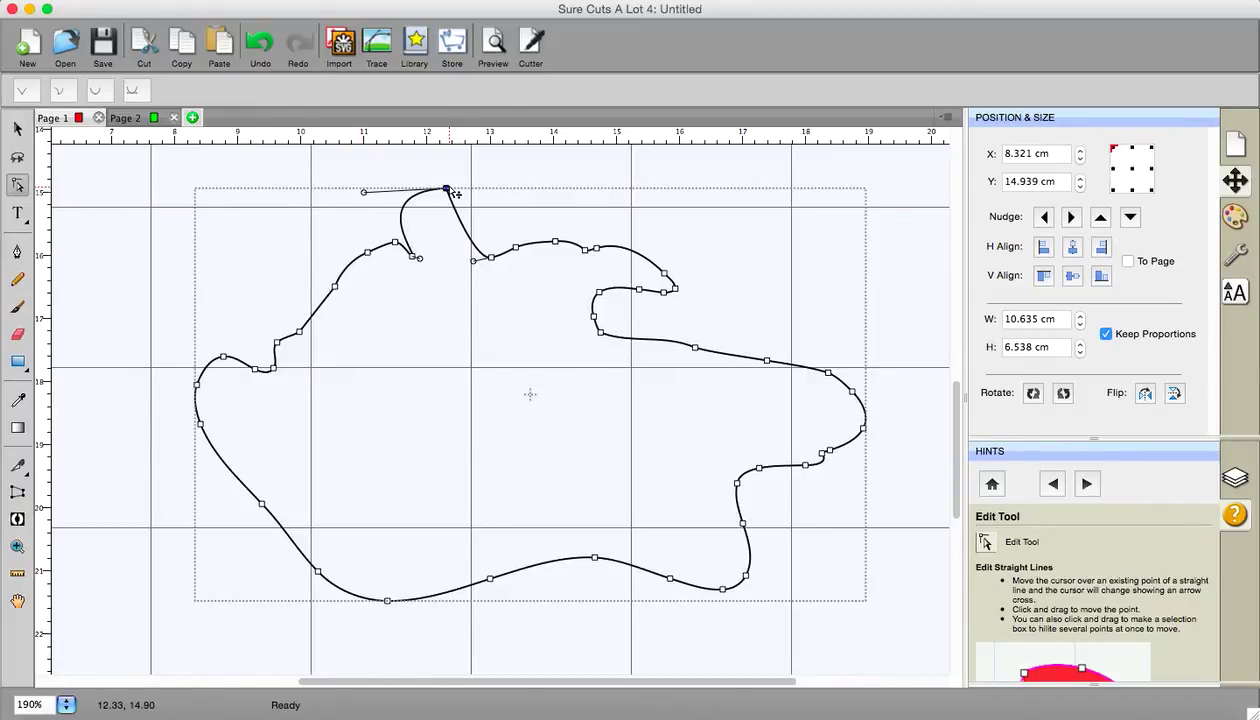
{"action": "left_click_drag", "start_coordinate": [453, 193], "coordinate": [529, 186]}
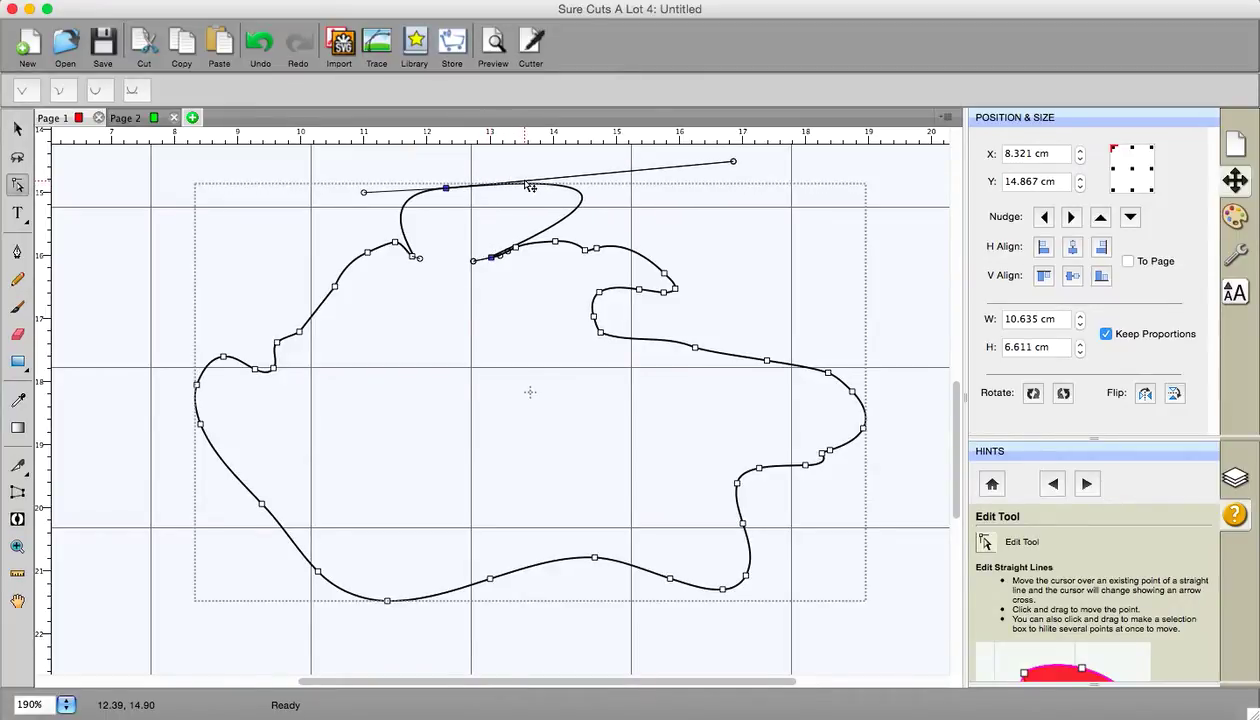
{"action": "left_click_drag", "start_coordinate": [733, 162], "coordinate": [452, 193]}
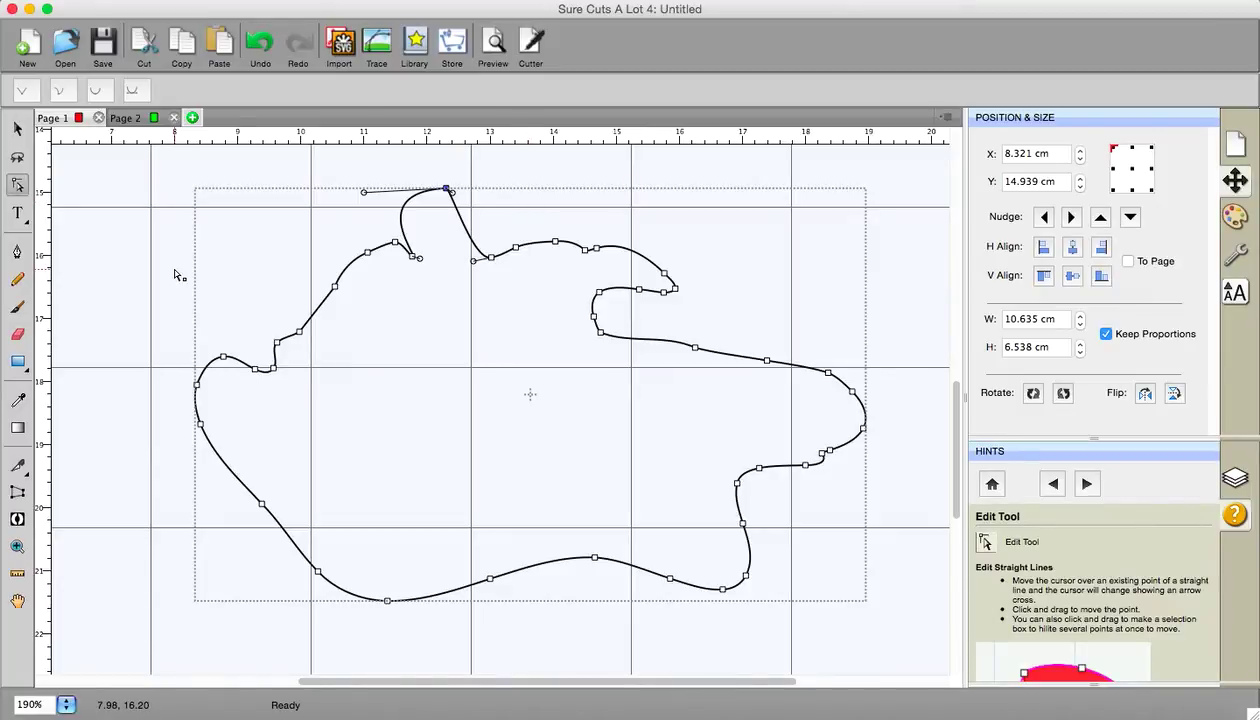
Delete a node on the outline's upper edge with the Draw tool and finish the shape.
{"action": "left_click", "coordinate": [16, 256]}
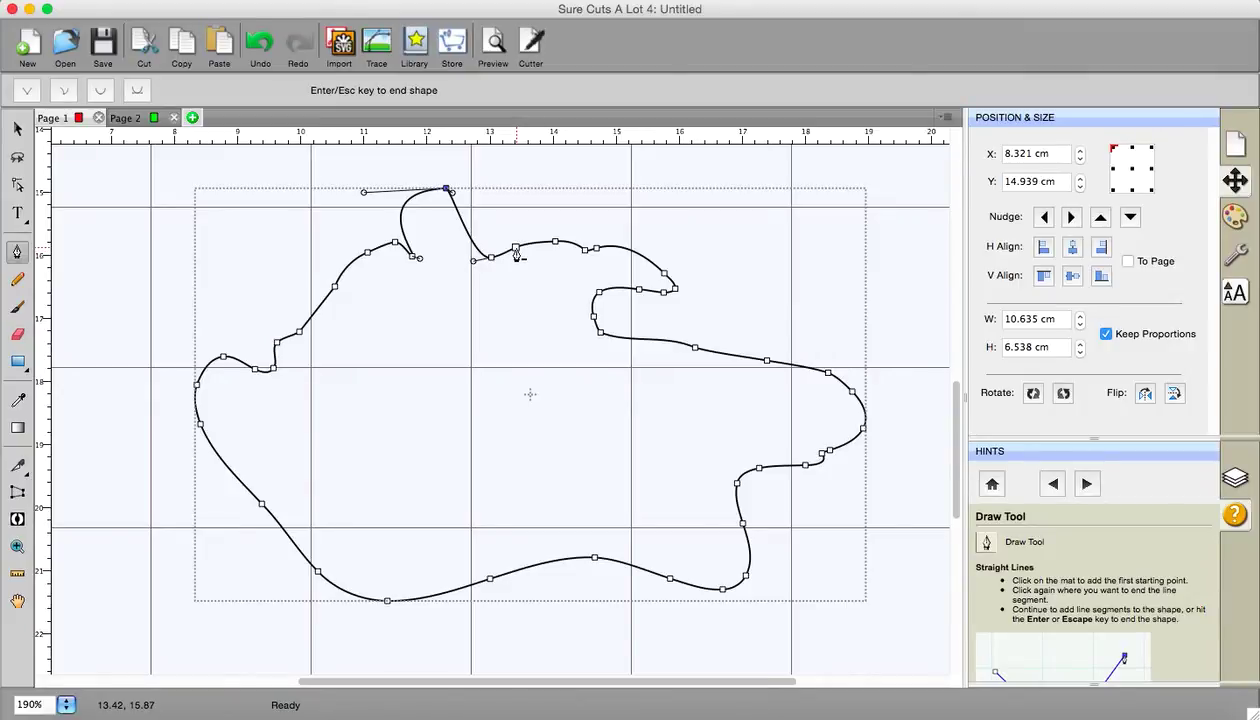
{"action": "left_click", "coordinate": [516, 250]}
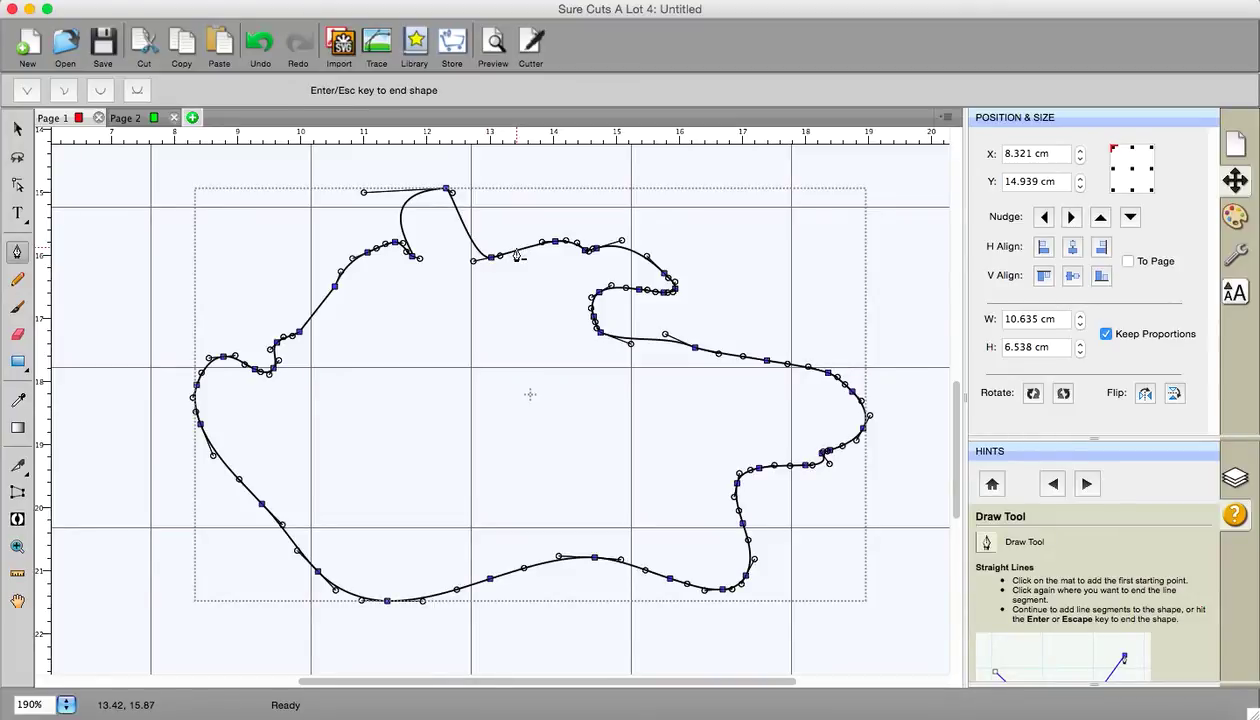
{"action": "key", "text": "Return"}
{"action": "left_click", "coordinate": [913, 218]}
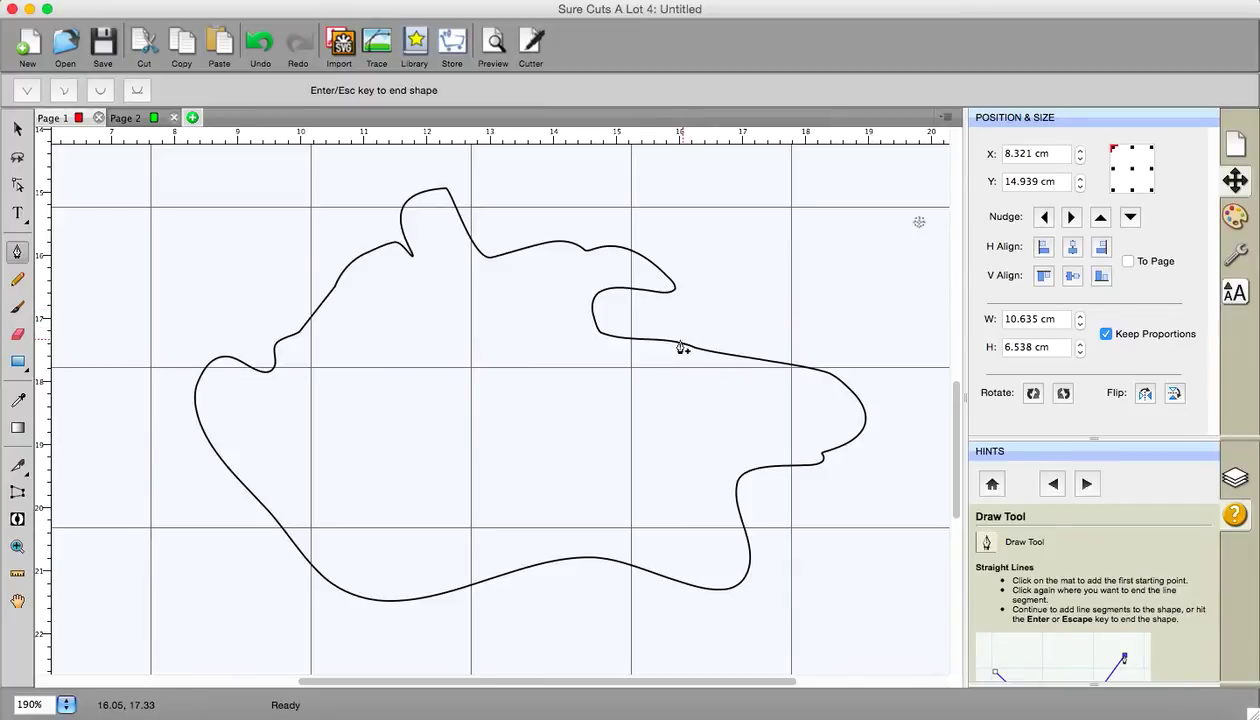
{"action": "left_click", "coordinate": [17, 251]}
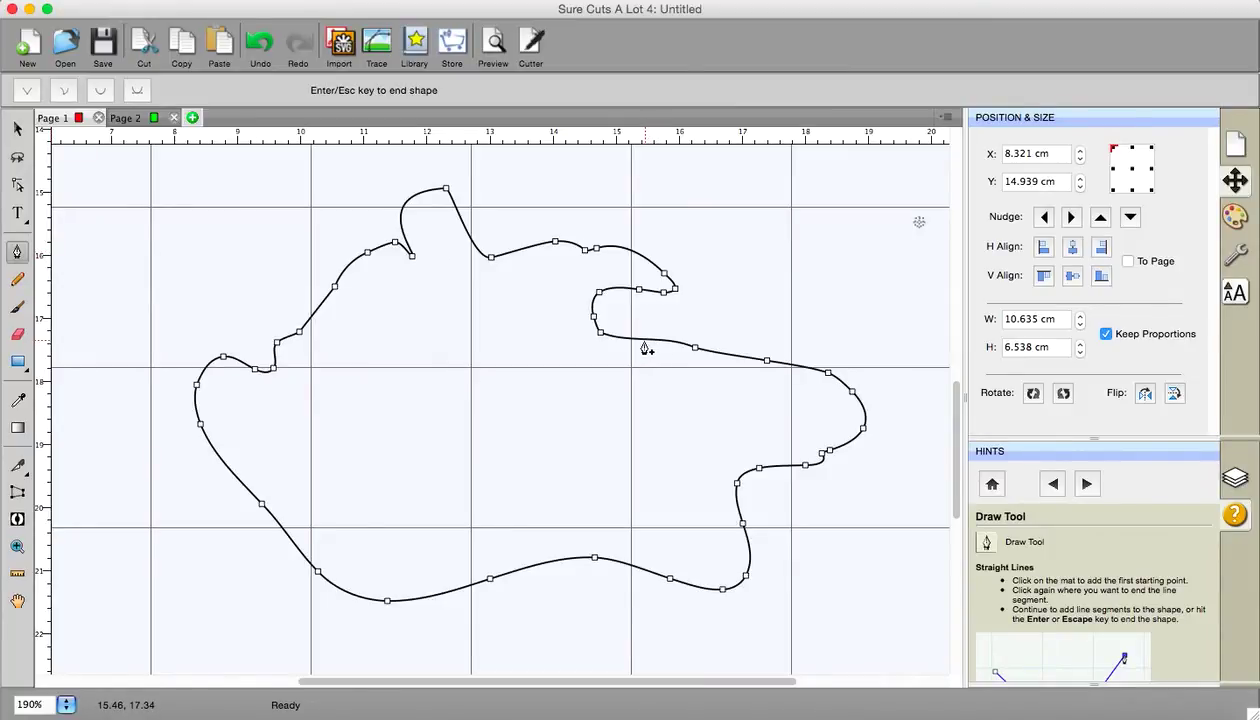
{"action": "key", "text": "Escape"}
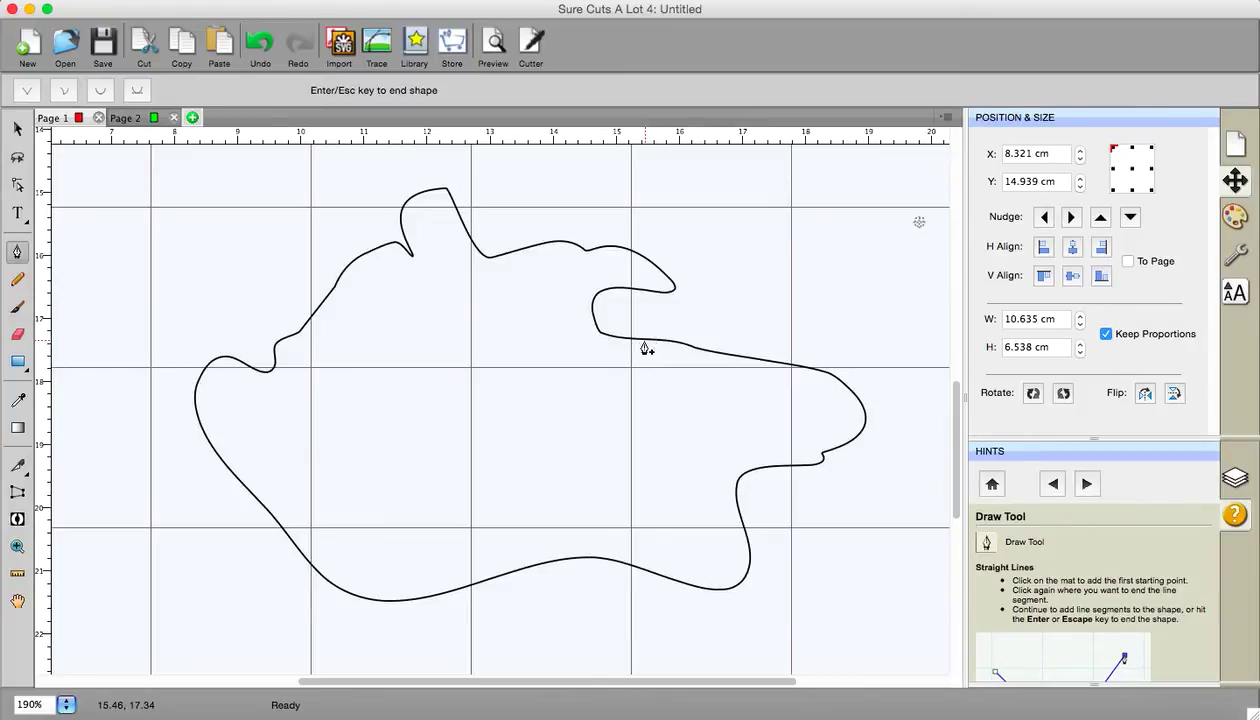
{"action": "left_click", "coordinate": [645, 348]}
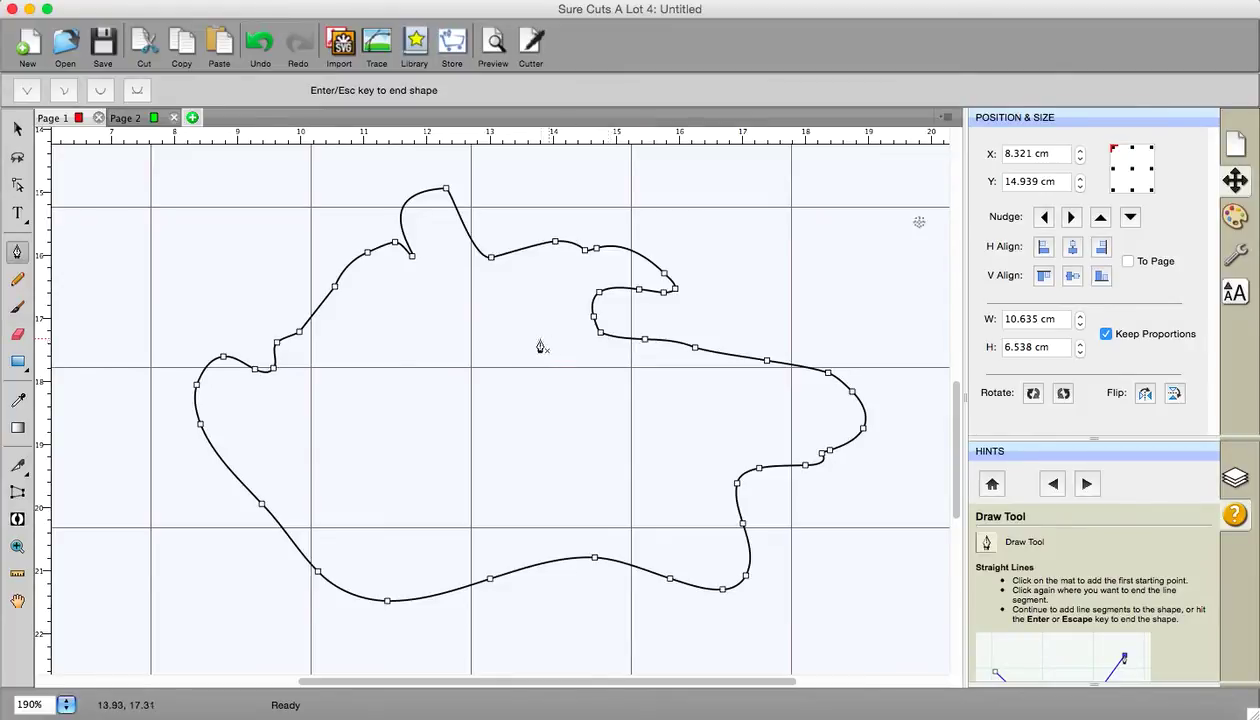
{"action": "left_click", "coordinate": [646, 347]}
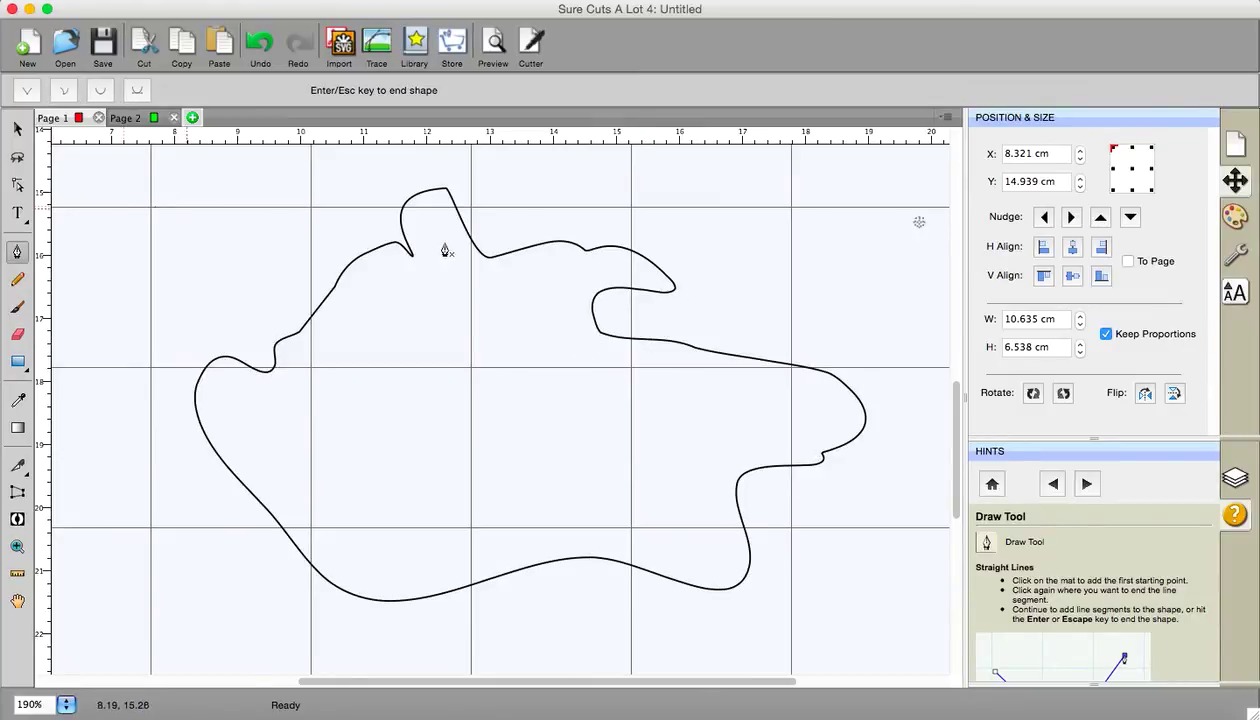
{"action": "left_click", "coordinate": [1239, 515]}
{"action": "scroll", "coordinate": [1080, 560], "scroll_direction": "down", "scroll_amount": 10}
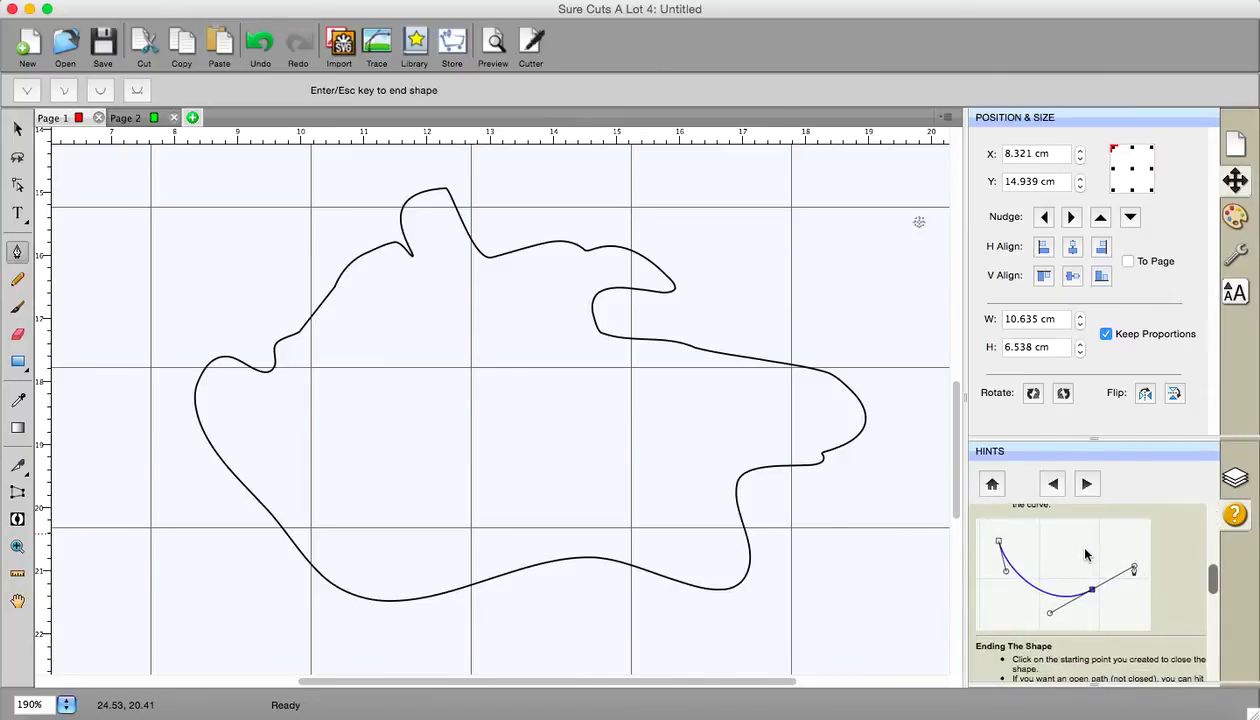
{"action": "scroll", "coordinate": [1086, 555], "scroll_direction": "up", "scroll_amount": 4}
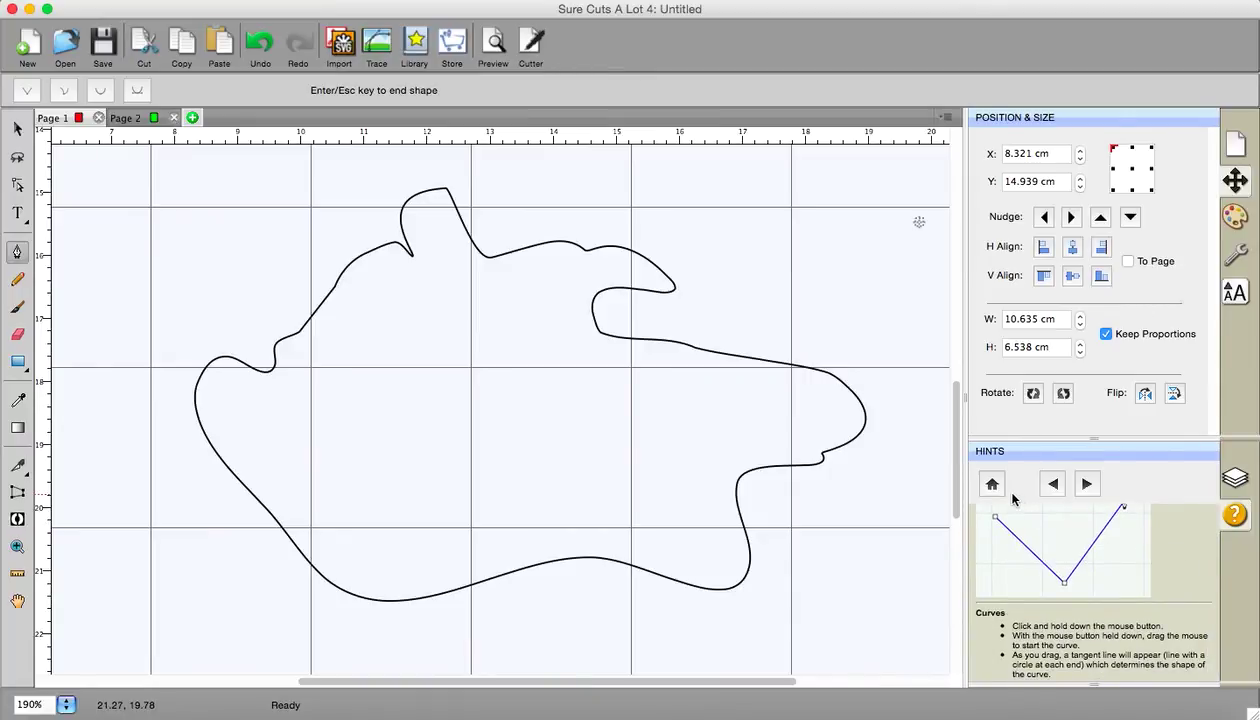
{"action": "scroll", "coordinate": [1102, 541], "scroll_direction": "up", "scroll_amount": 1}
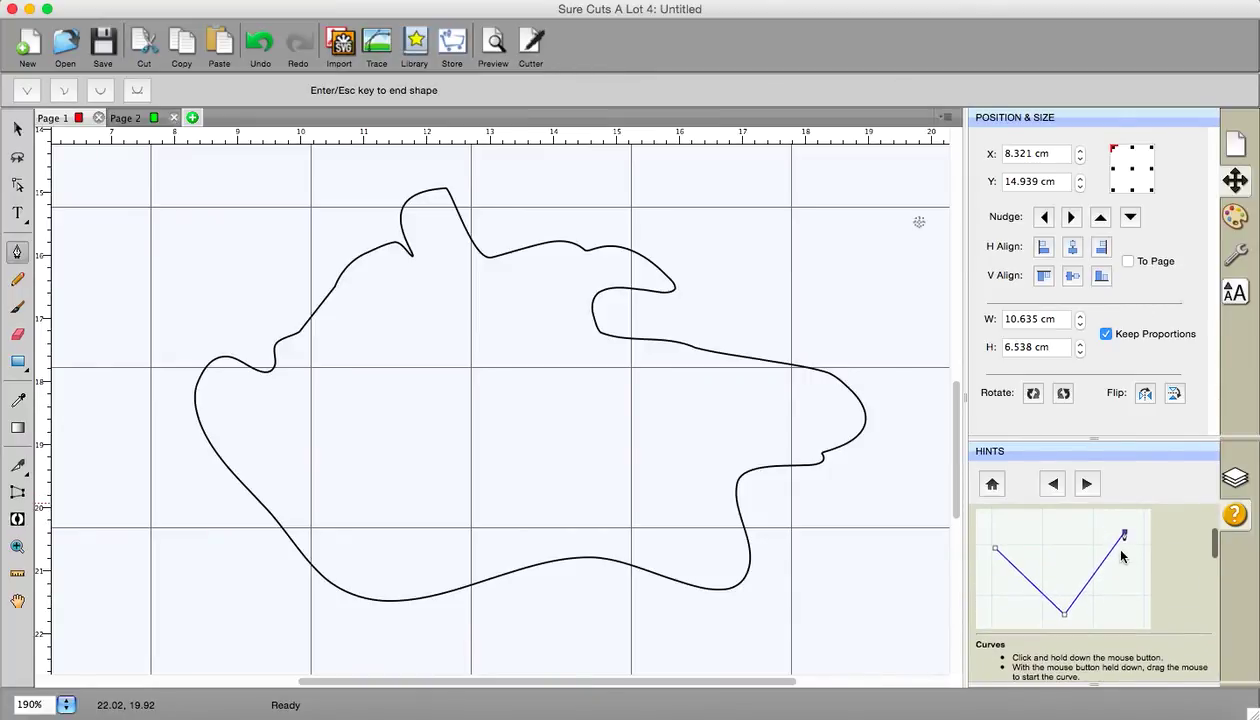
{"action": "scroll", "coordinate": [1105, 550], "scroll_direction": "up", "scroll_amount": 3}
{"action": "scroll", "coordinate": [1105, 550], "scroll_direction": "down", "scroll_amount": 2}
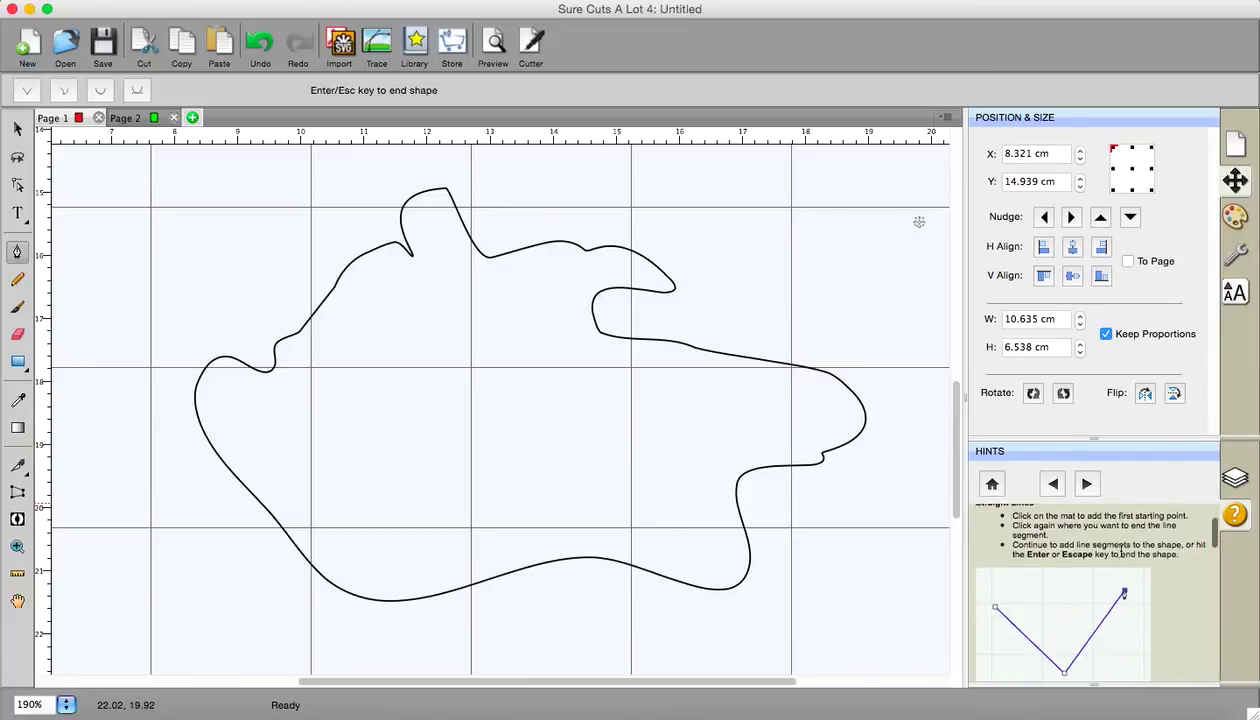
{"action": "scroll", "coordinate": [1121, 552], "scroll_direction": "down", "scroll_amount": 5}
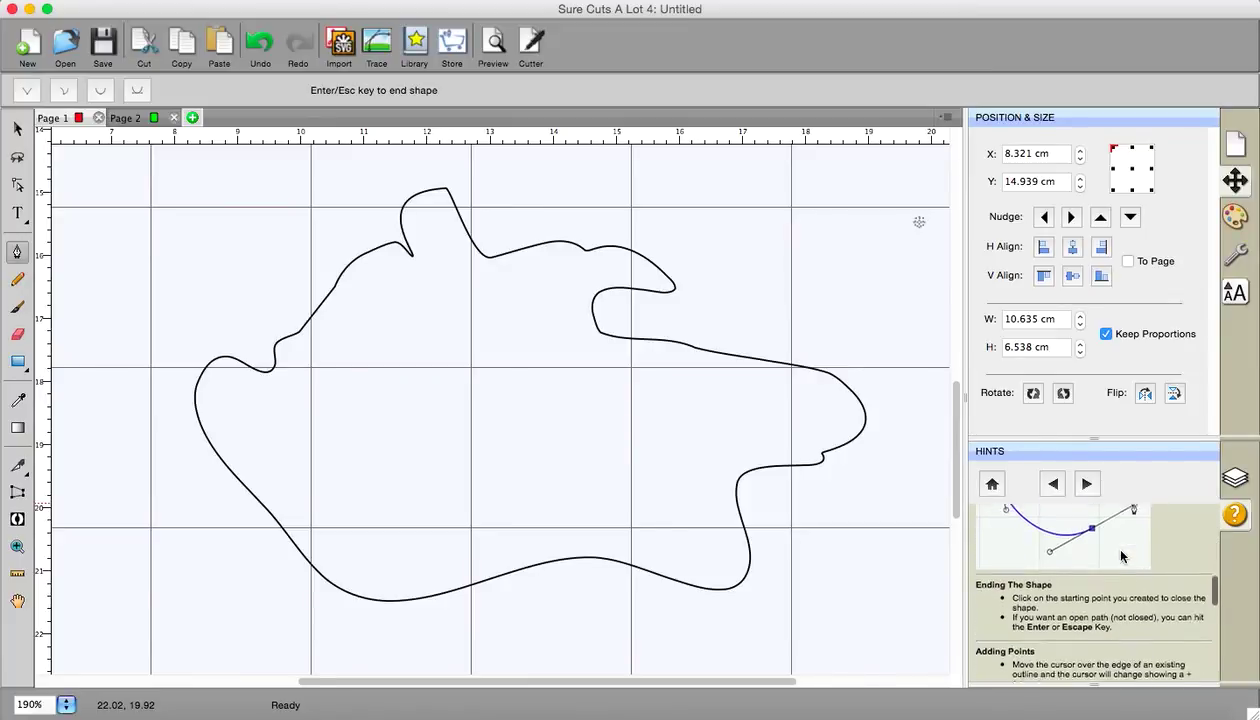
{"action": "scroll", "coordinate": [1121, 556], "scroll_direction": "down", "scroll_amount": 1}
{"action": "scroll", "coordinate": [1121, 556], "scroll_direction": "down", "scroll_amount": 3}
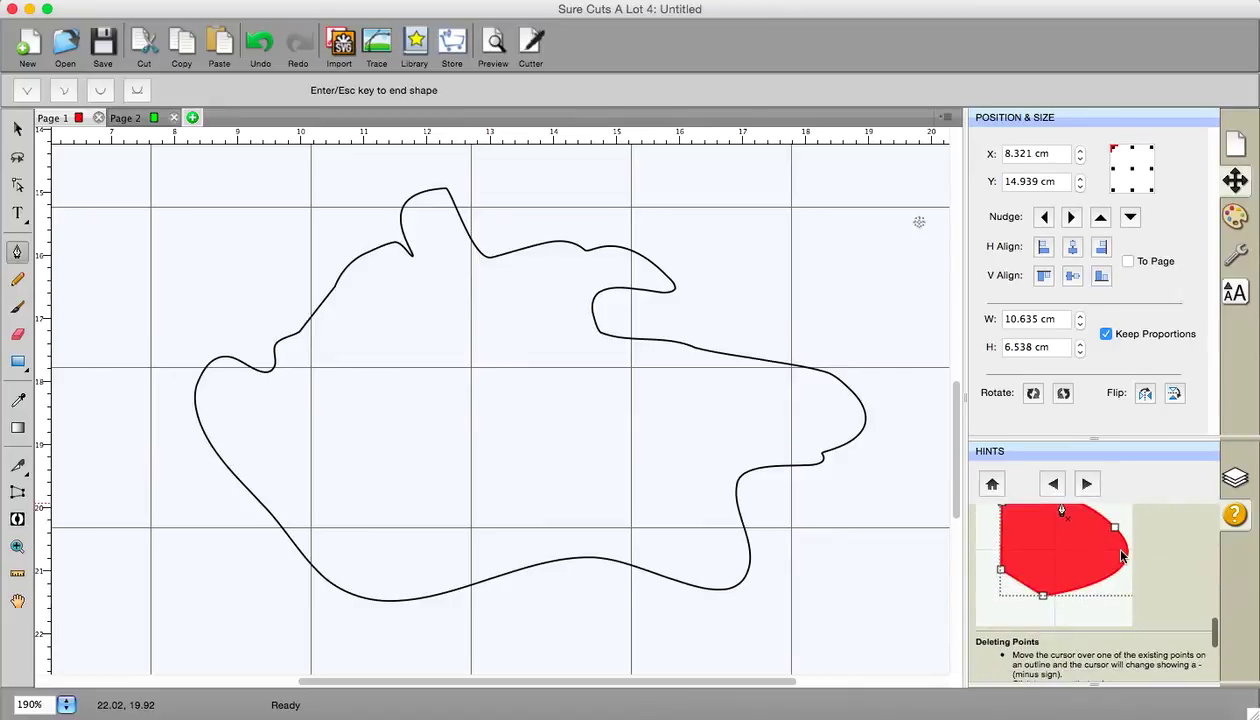
{"action": "scroll", "coordinate": [1121, 556], "scroll_direction": "up", "scroll_amount": 10}
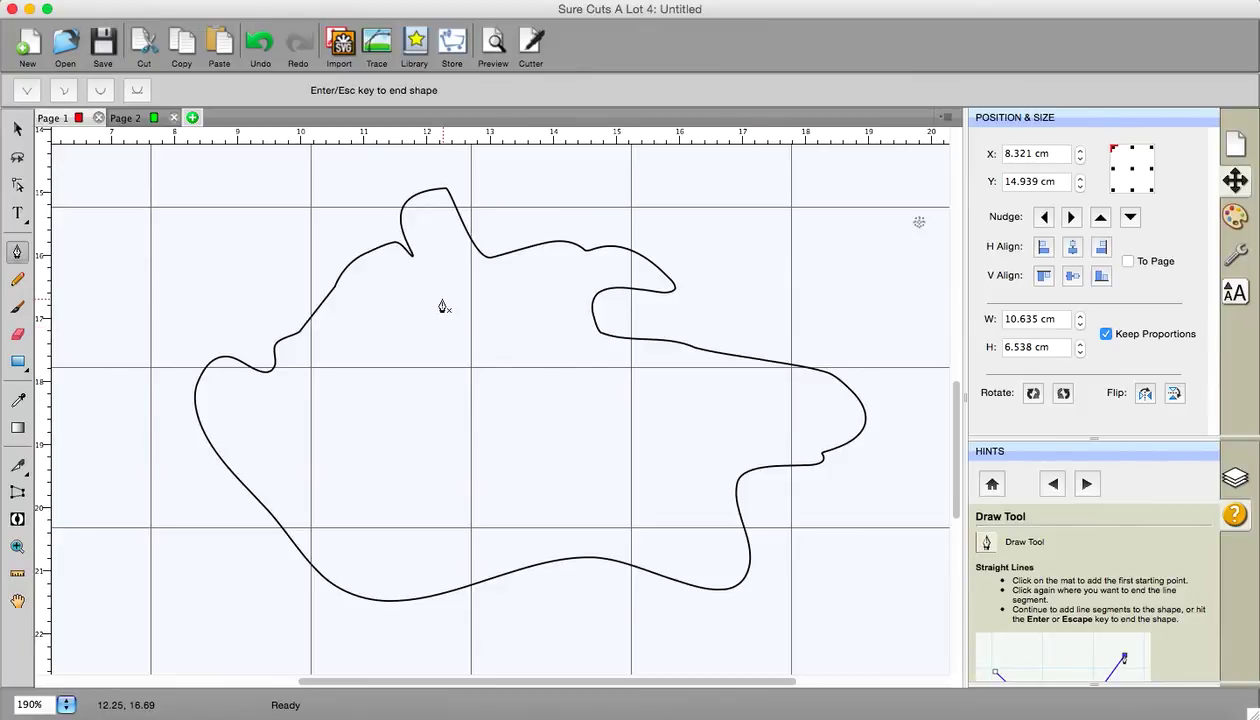
Select the freehand shape and switch to Page 2 to view its unedited copy.
{"action": "left_click", "coordinate": [17, 130]}
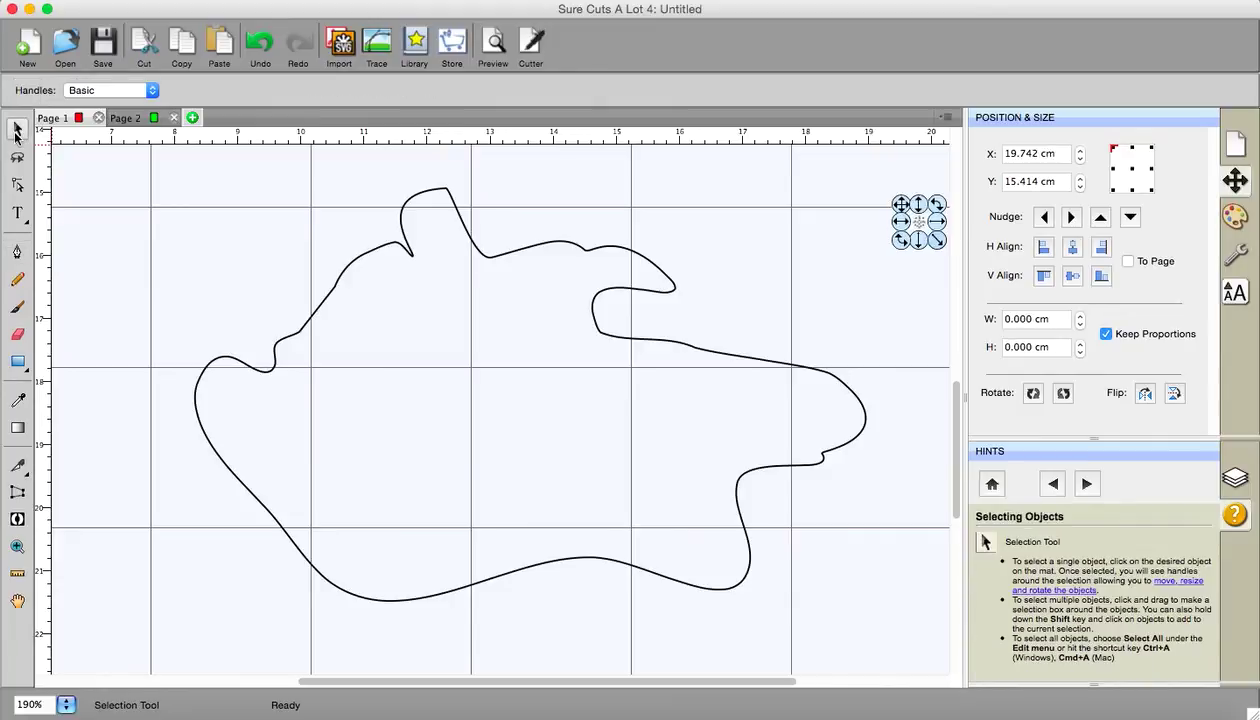
{"action": "left_click", "coordinate": [355, 274]}
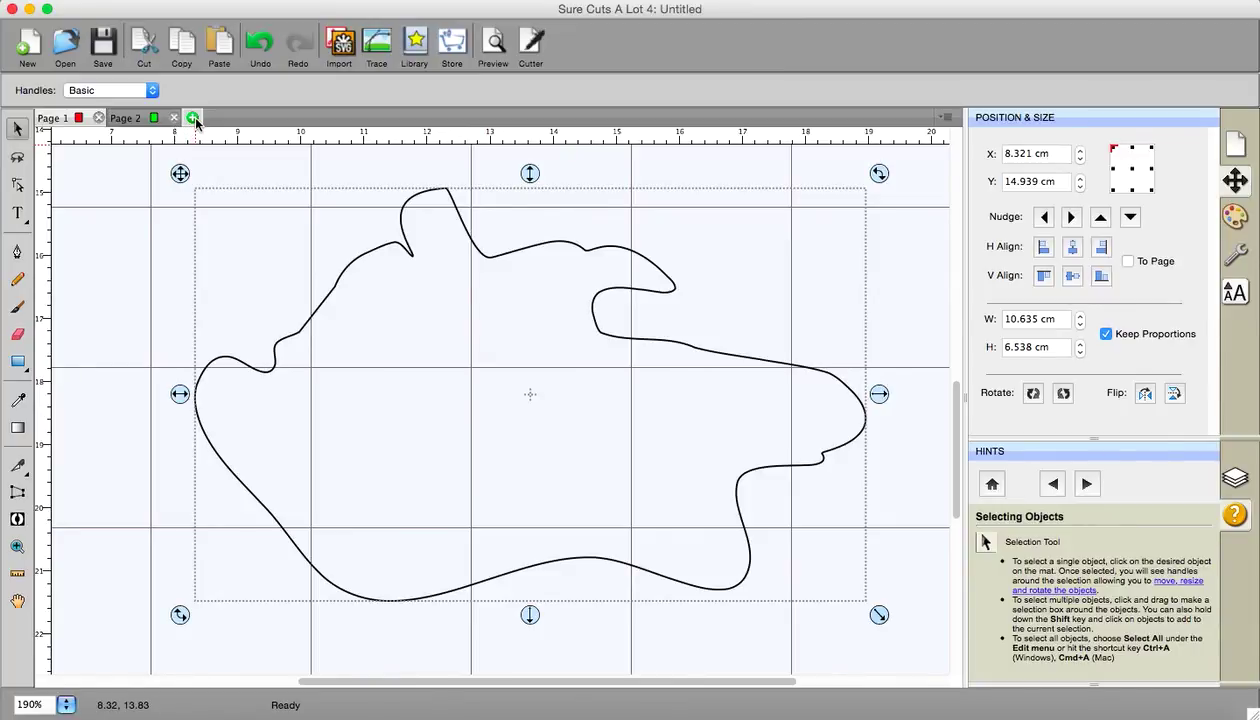
{"action": "left_click", "coordinate": [127, 120]}
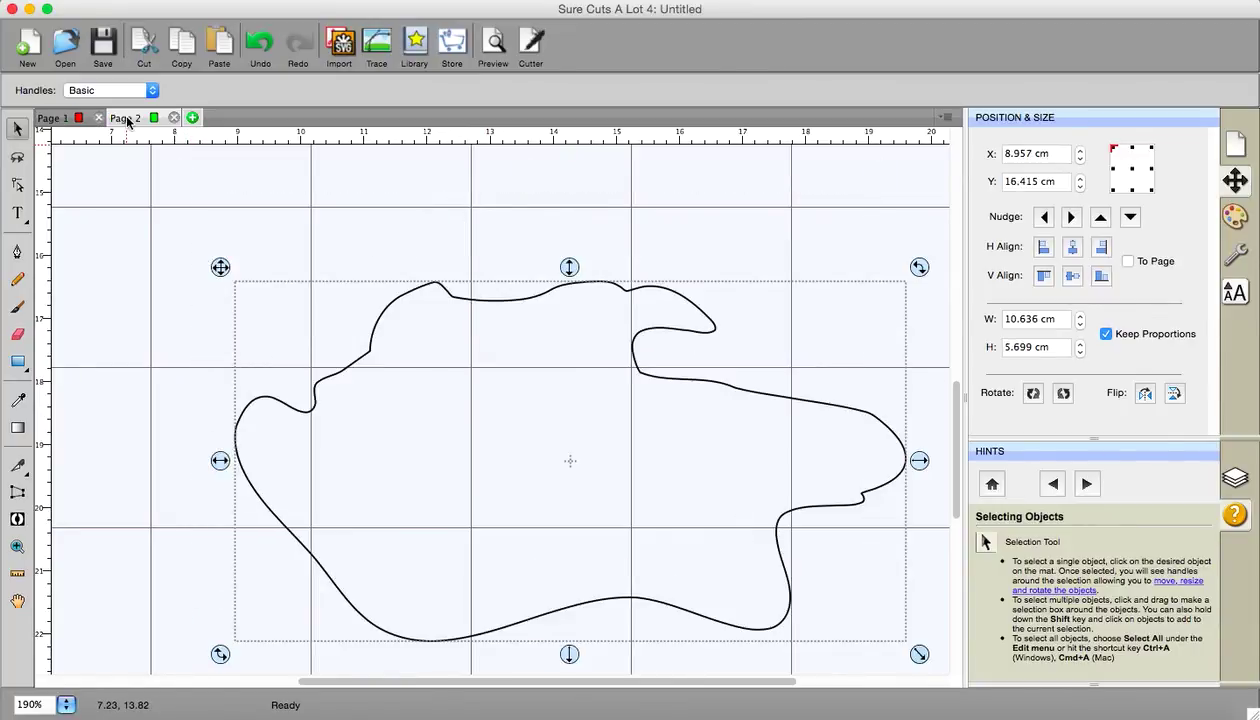